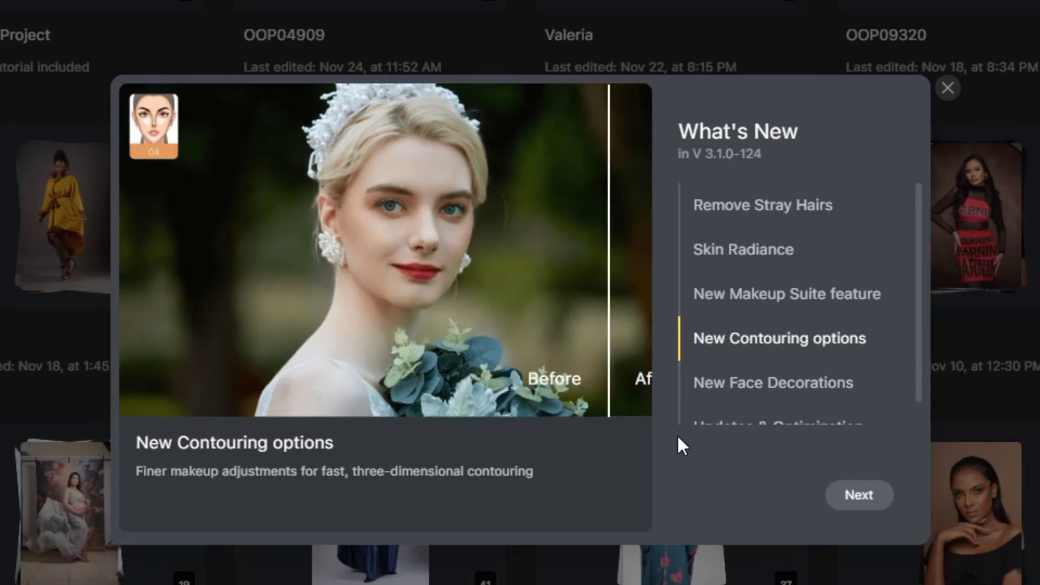
left_click(710, 425)
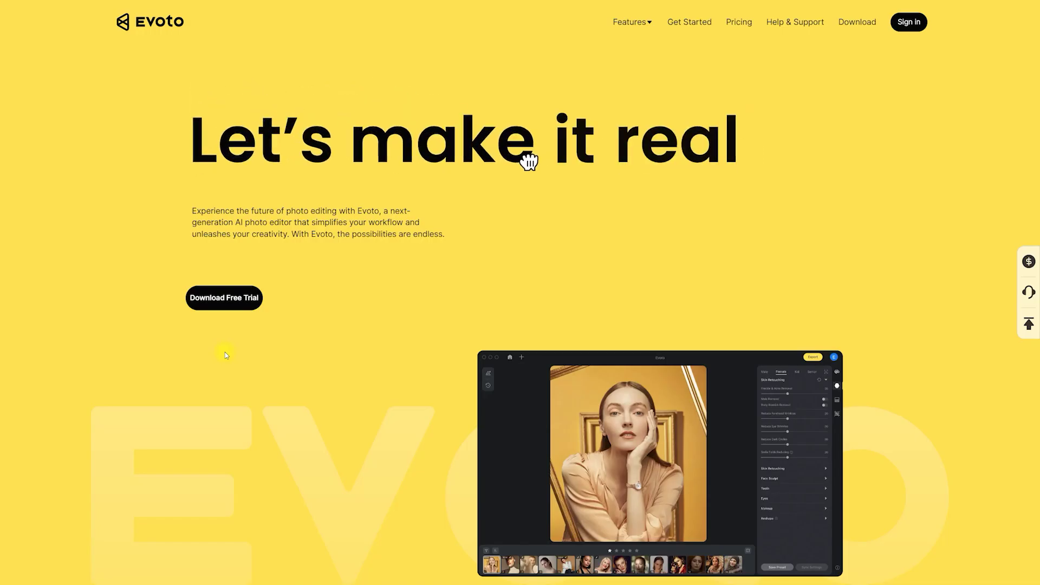
left_click(229, 307)
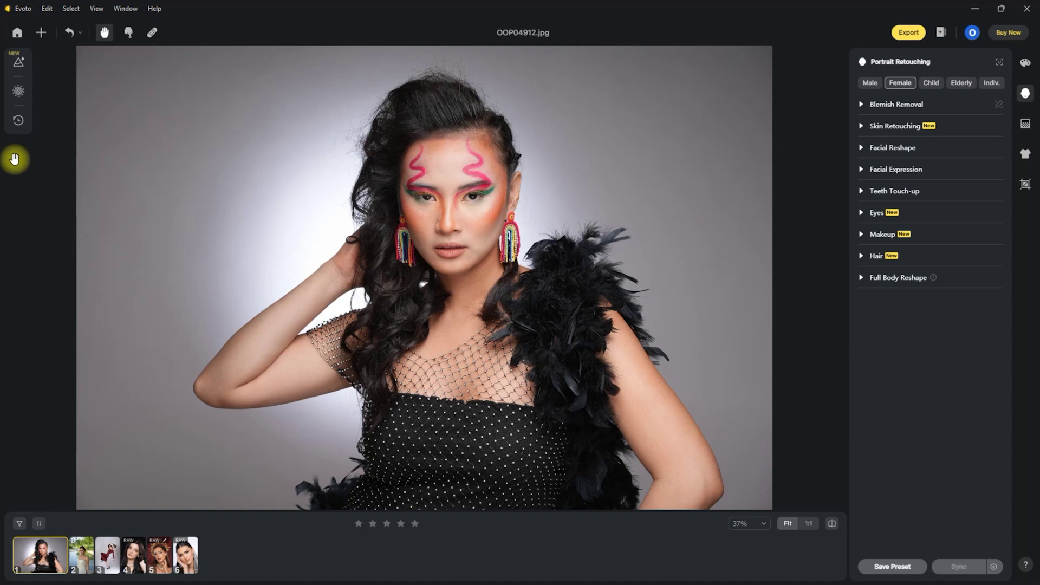
Step: Apply the saved High End preset from the Batch Photos group to photo OOP04912.jpg and close the preset list
left_click(18, 62)
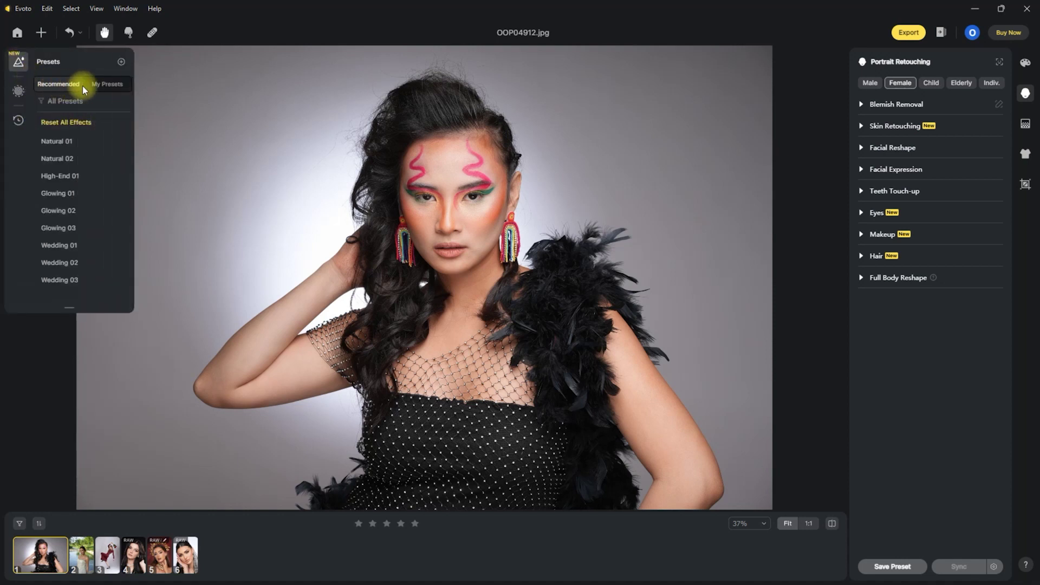
left_click(114, 85)
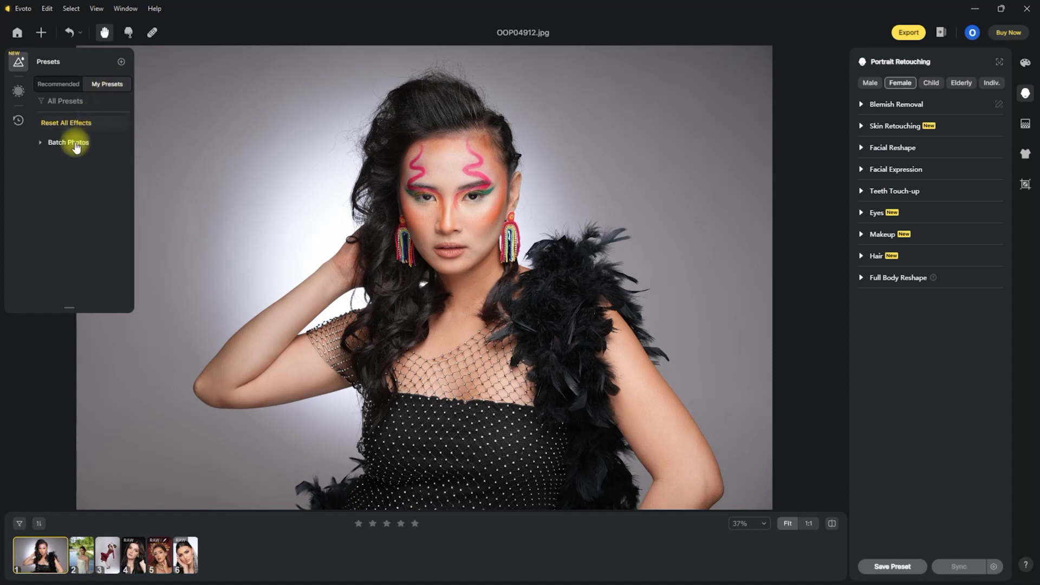
left_click(40, 142)
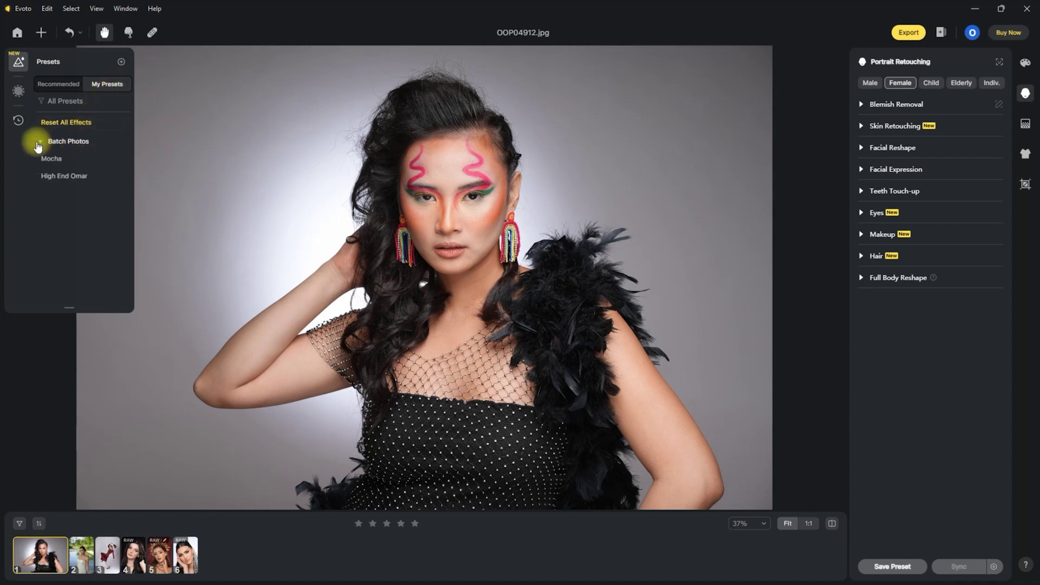
left_click(99, 187)
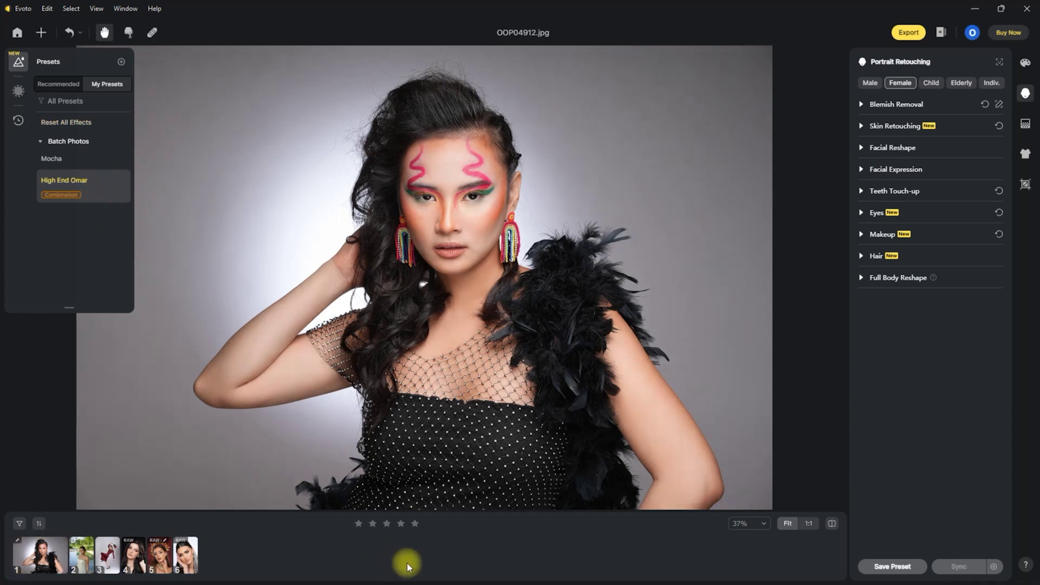
left_click(17, 62)
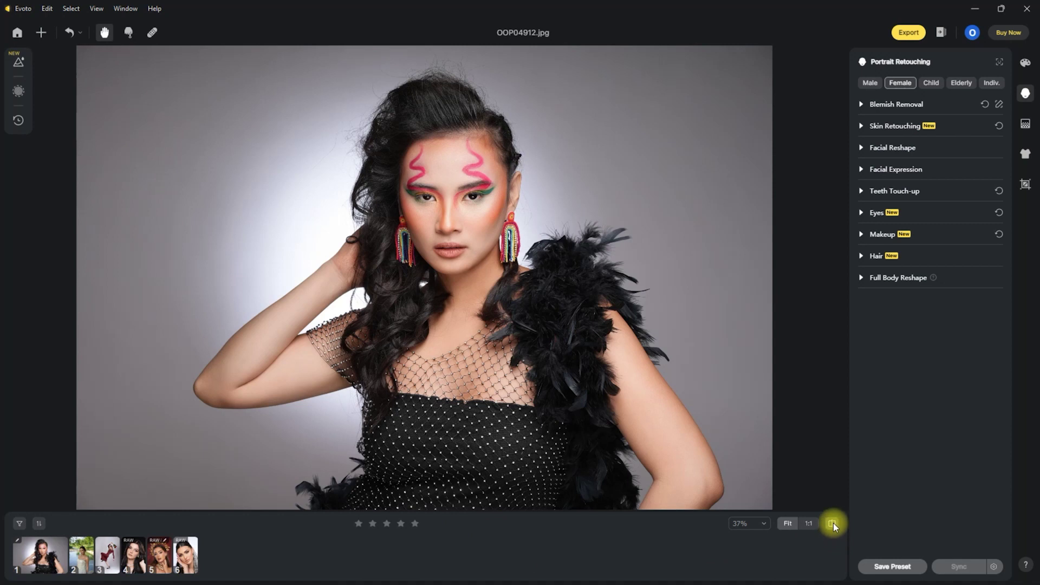
Step: Compare the retouched portrait with its original, first as a whole image and then close up on the face
left_click(833, 523)
left_click(833, 523)
left_click(833, 523)
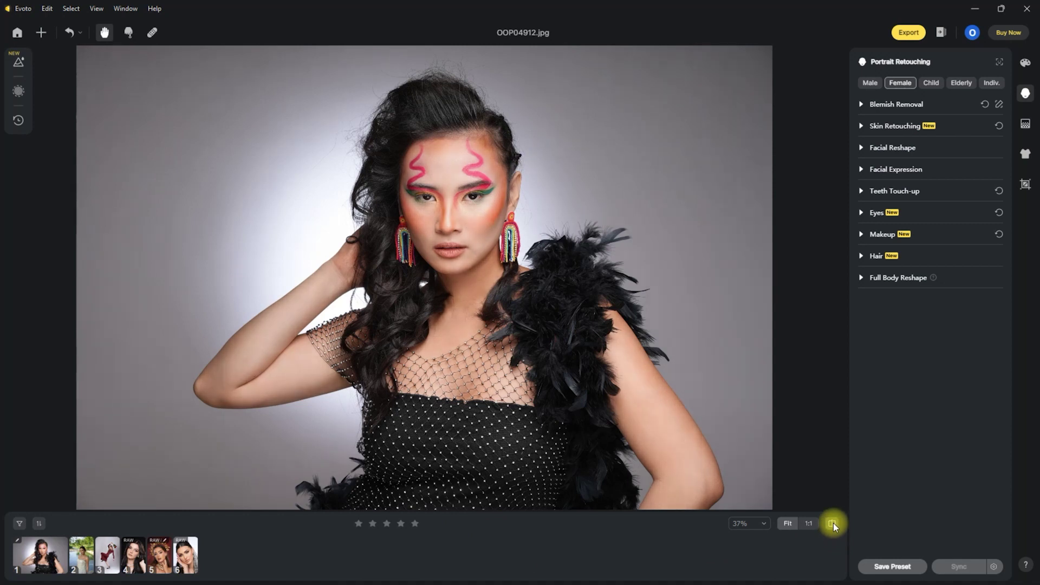
left_click(833, 523)
scroll(461, 184, "up", 2)
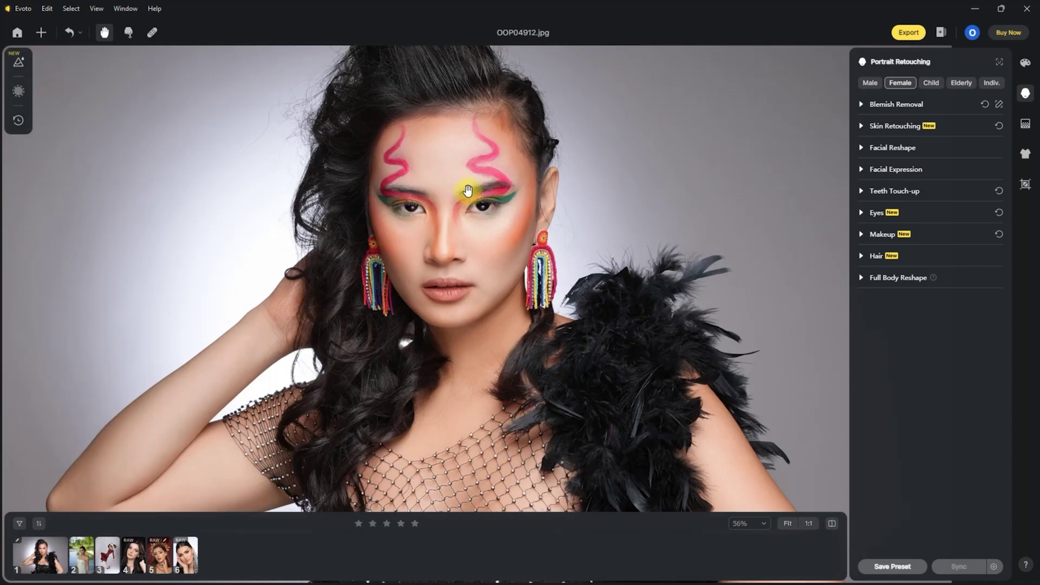
scroll(487, 206, "up", 3)
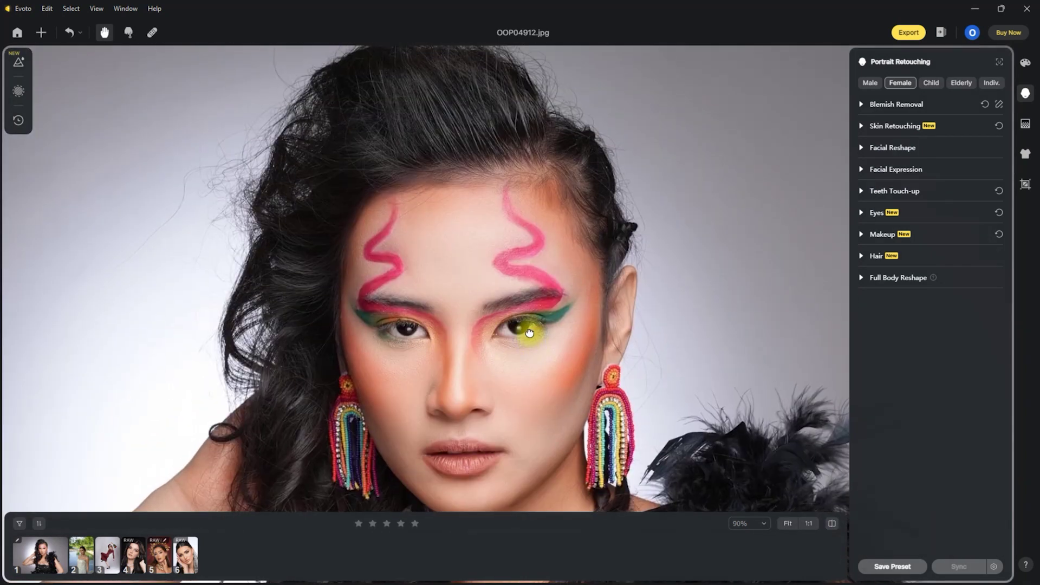
left_click(832, 524)
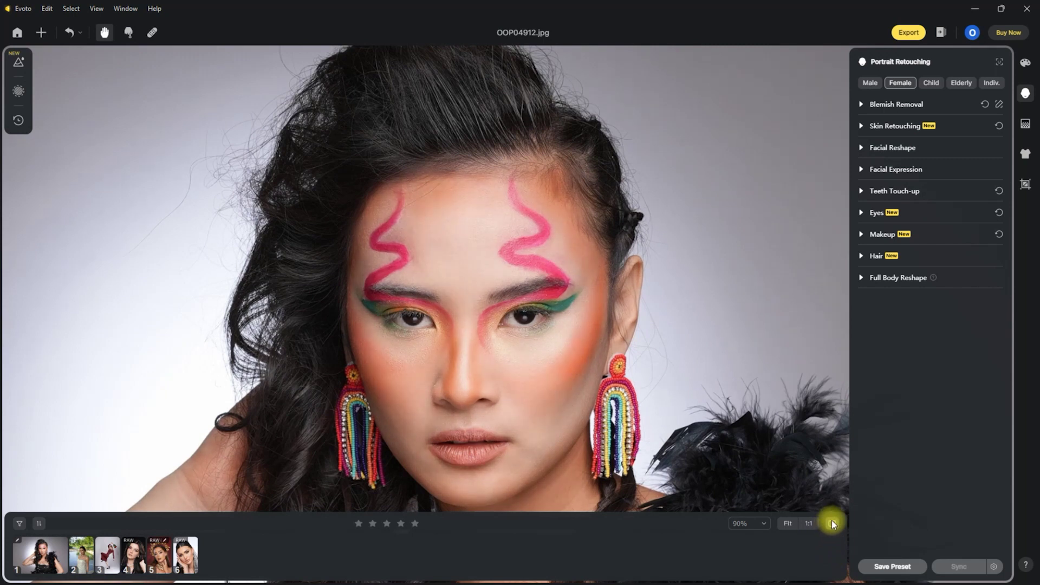
Step: Set Remove Stray Hairs to 100 in the Hair retouching settings for the flyaway hair around the head
left_click_drag(522, 326, 533, 415)
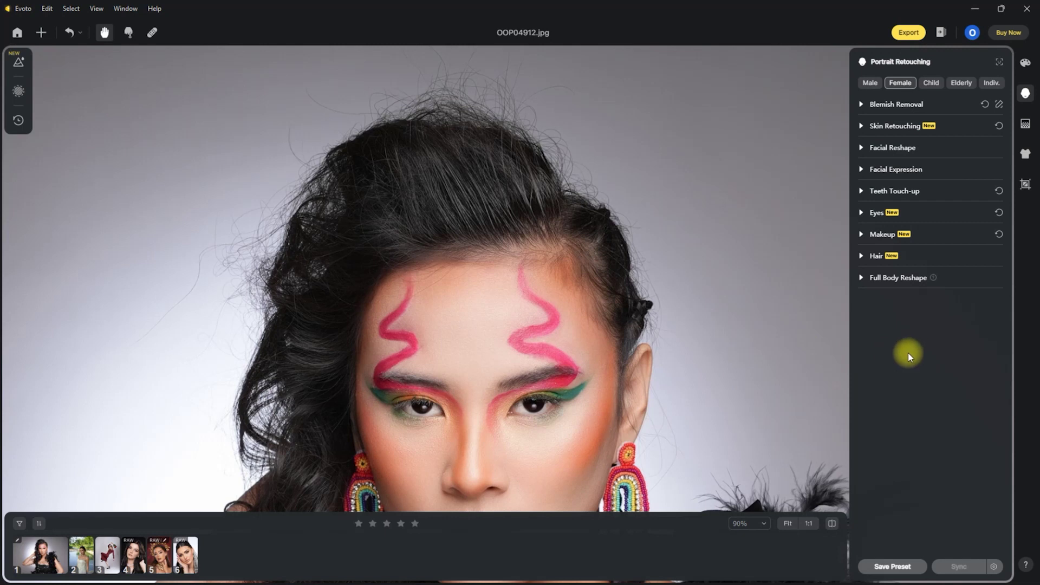
left_click(862, 255)
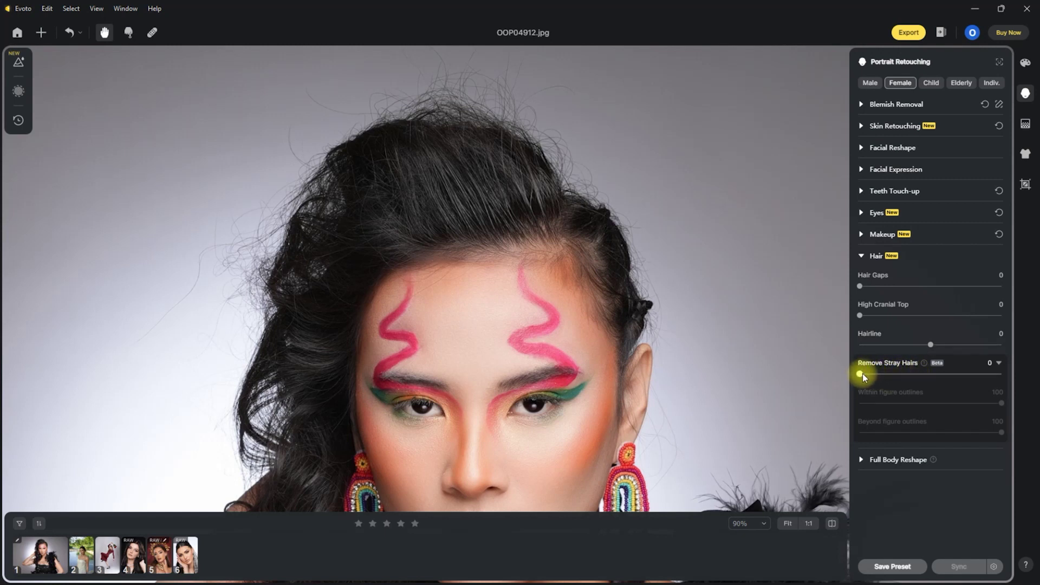
left_click_drag(862, 374, 1027, 382)
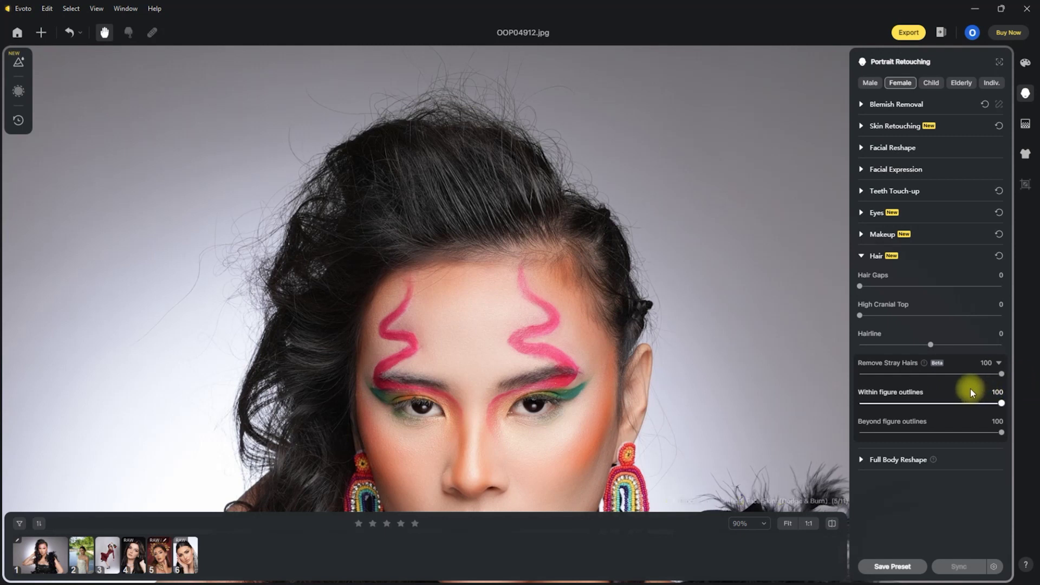
Step: Compare the portrait before and after stray hair removal, both close up on the hair and at fit-to-window size
left_click(833, 524)
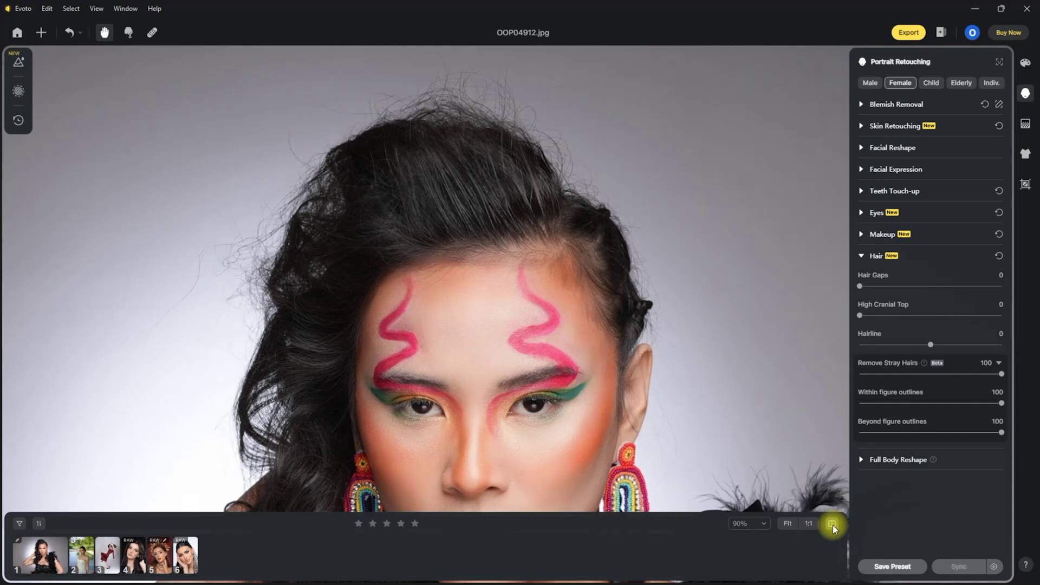
left_click(833, 525)
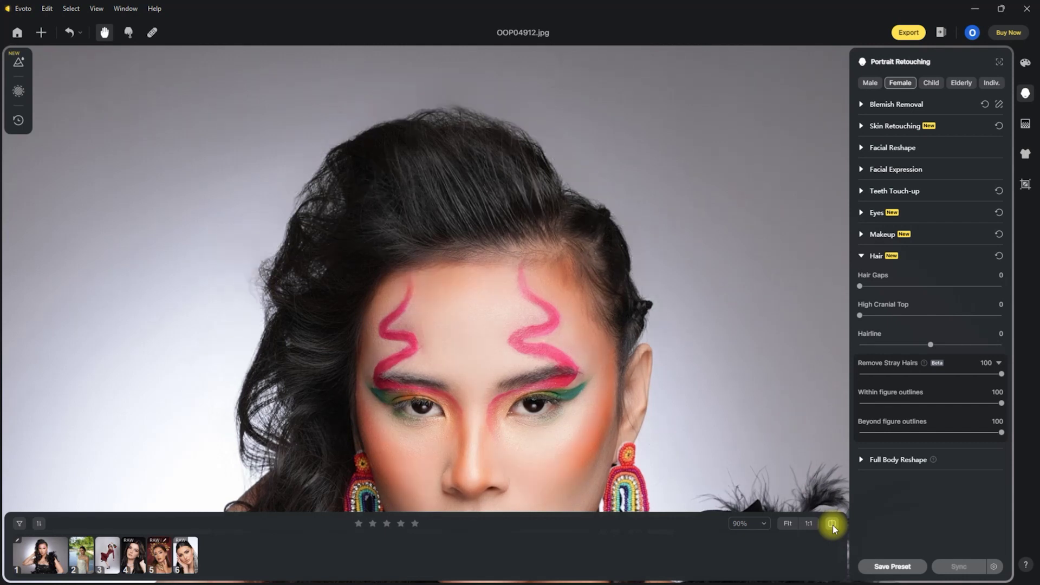
left_click(833, 525)
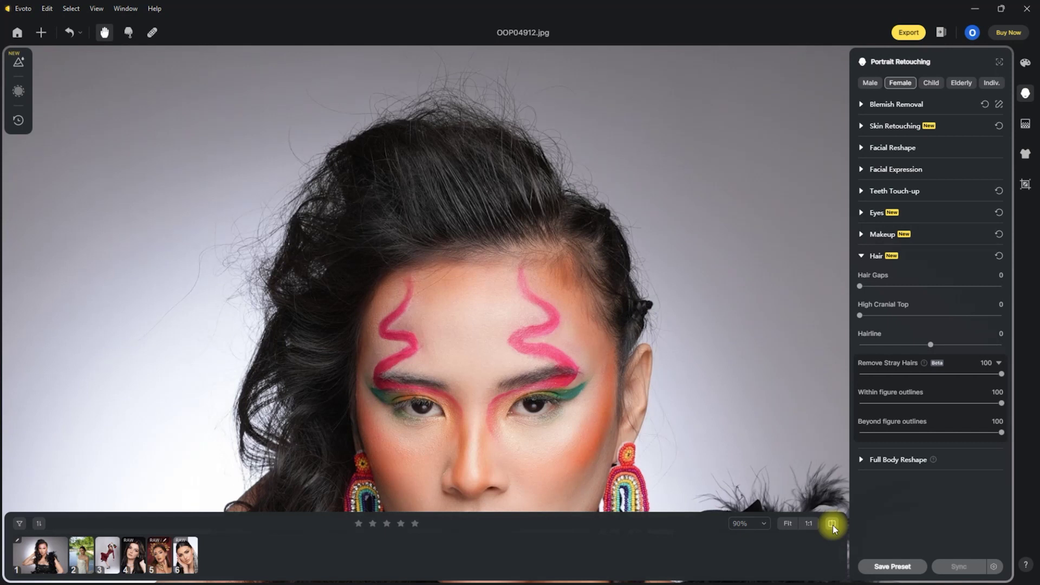
left_click(834, 525)
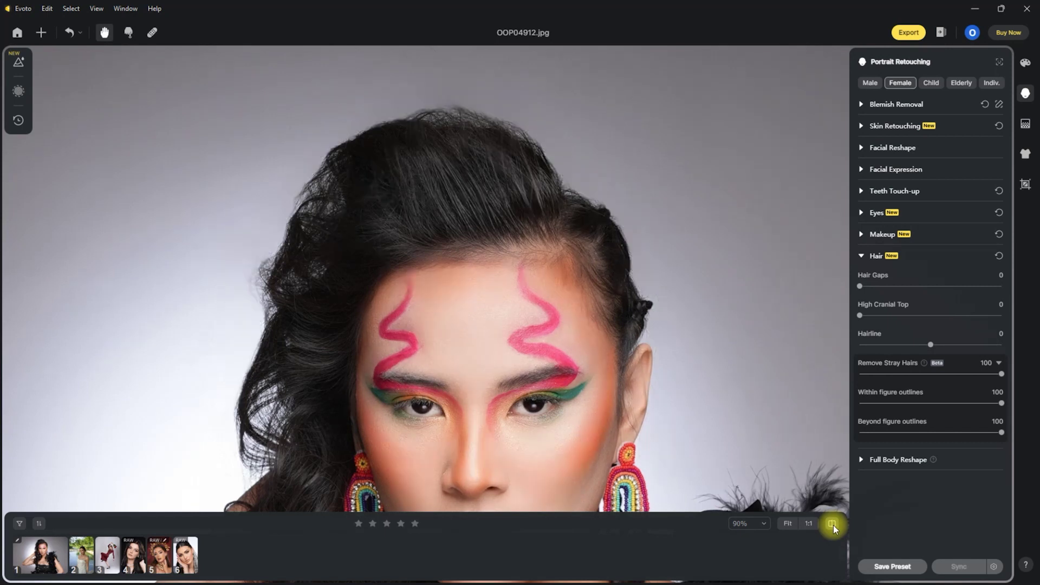
left_click(789, 524)
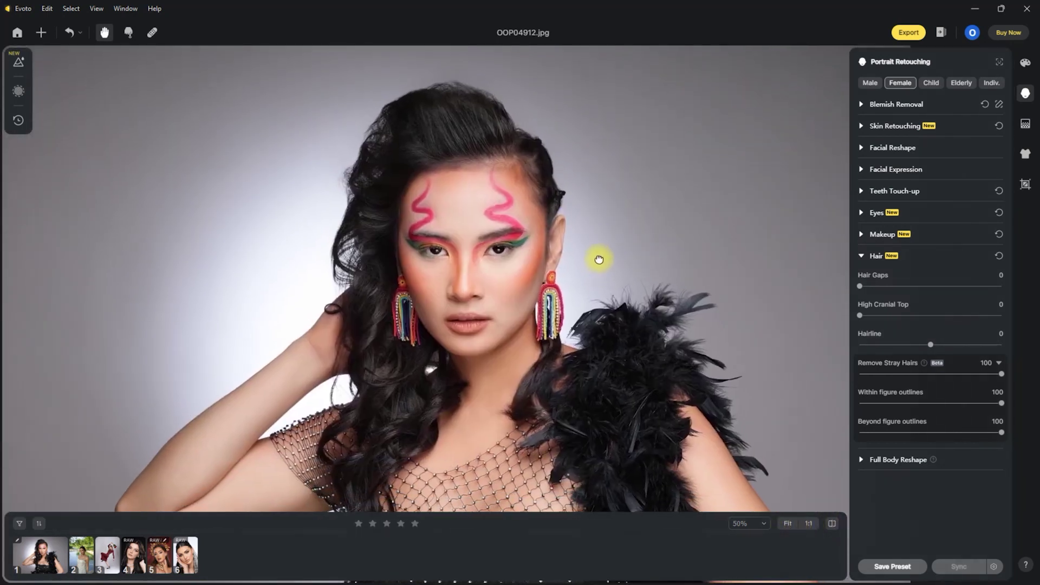
left_click(832, 524)
left_click(832, 525)
left_click(833, 524)
left_click(832, 525)
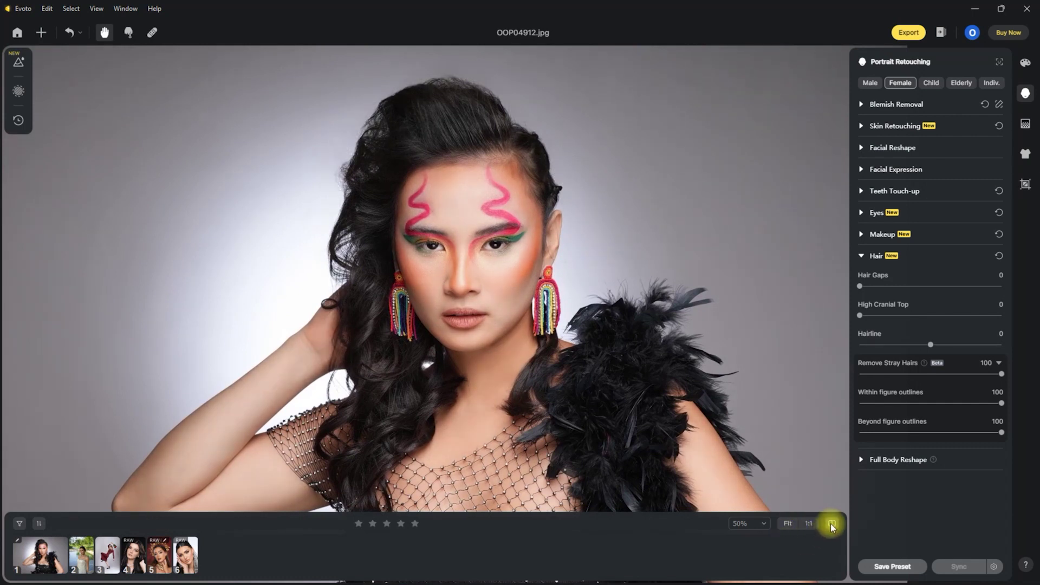
key("ctrl+0")
left_click(833, 526)
left_click(833, 525)
left_click(833, 524)
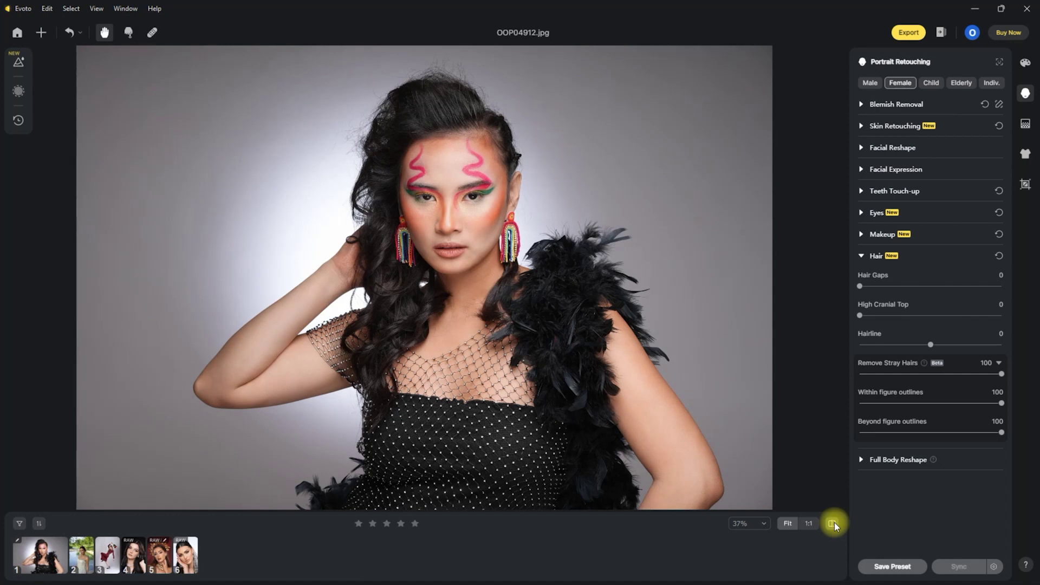
left_click(833, 523)
Step: Switch to photo OOP07943.ARW and apply the saved High End preset from the Batch Photos group
key("Left")
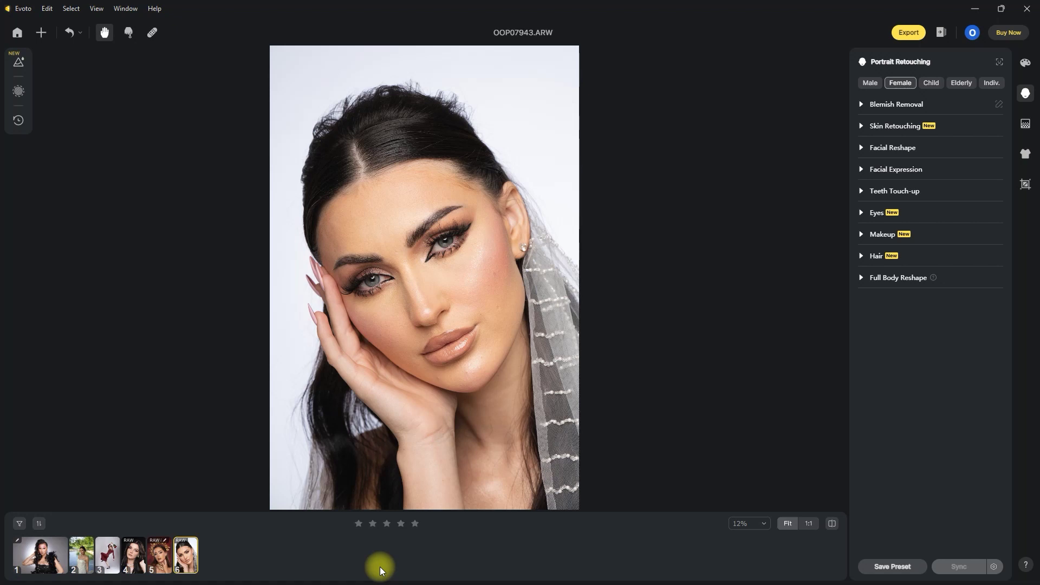
left_click(18, 61)
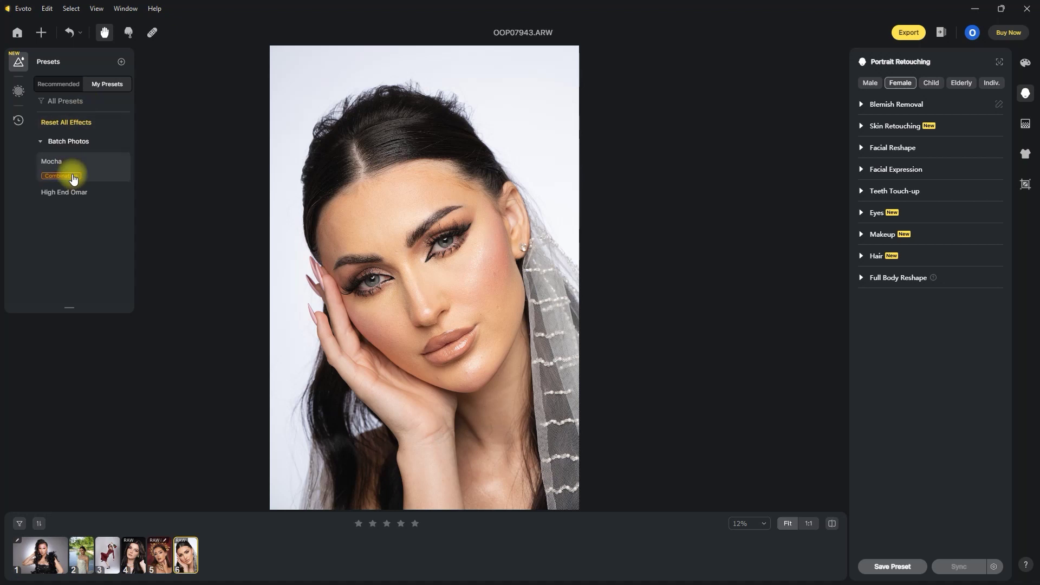
left_click(87, 192)
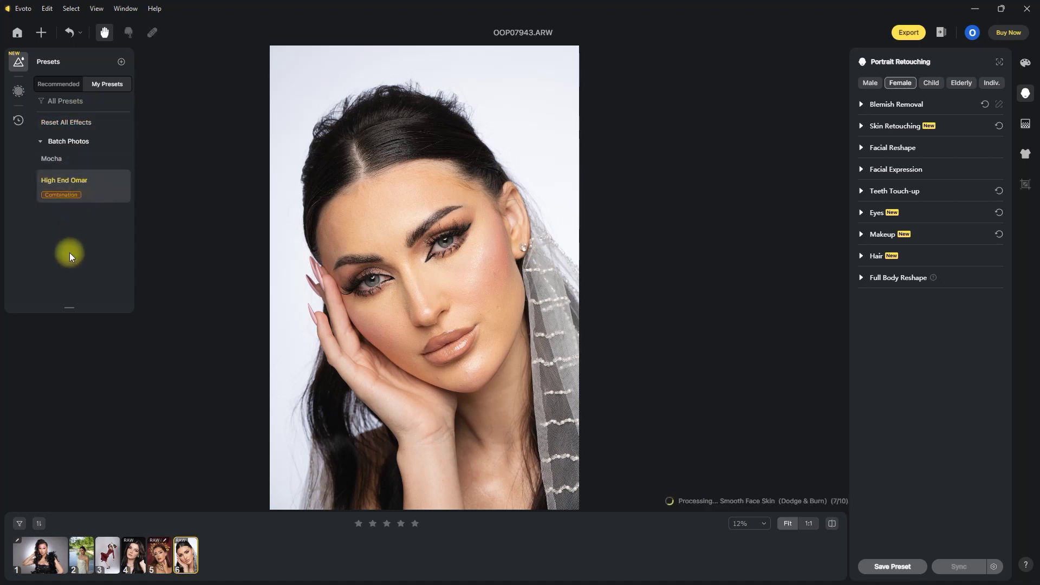
left_click(49, 141)
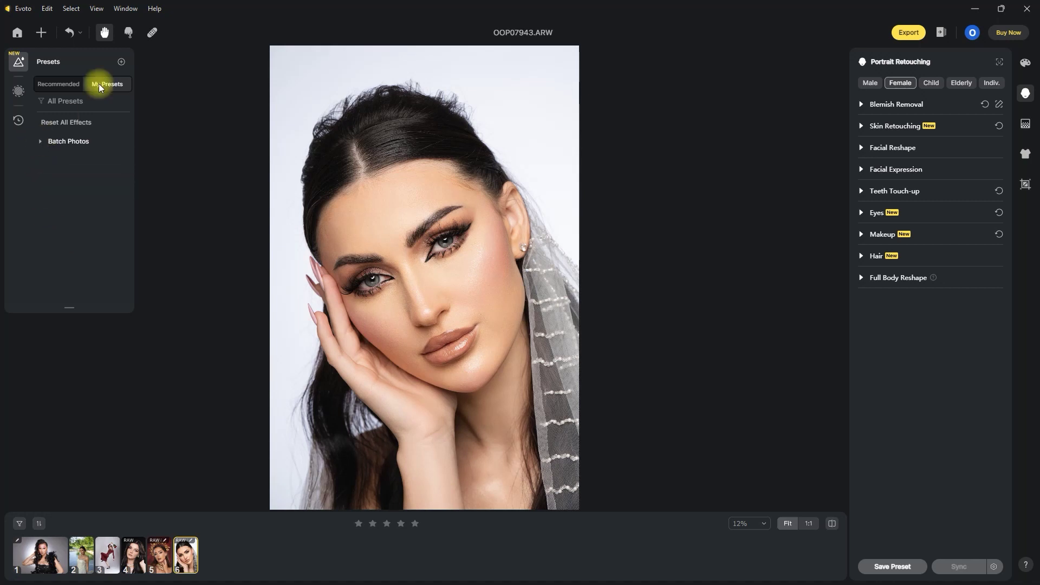
Step: Set Removing Red Veins to 100 in the Eyes settings and compare the eyes before and after
scroll(441, 255, "up", 3)
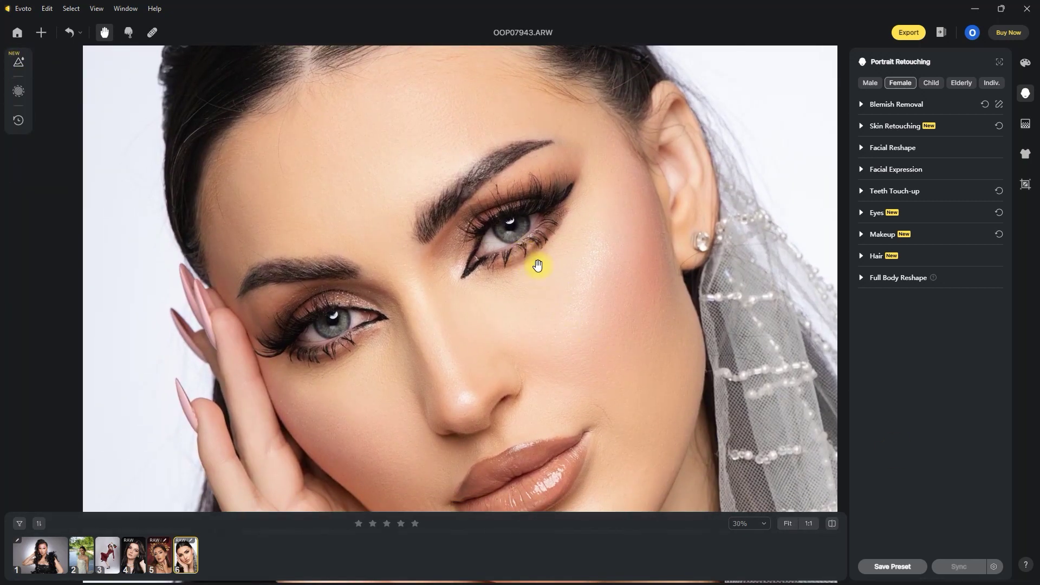
scroll(606, 296, "up", 2)
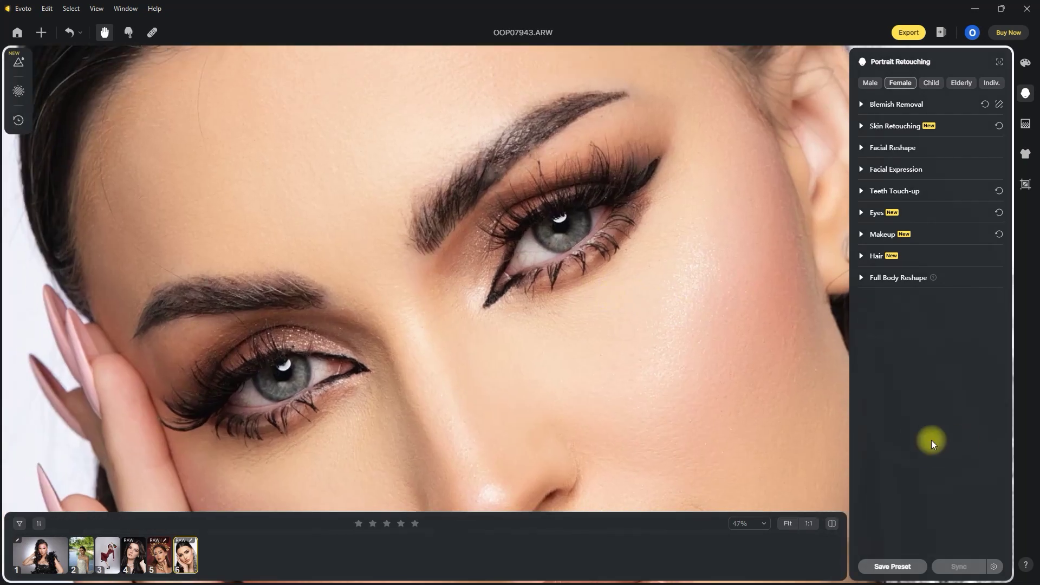
left_click(863, 212)
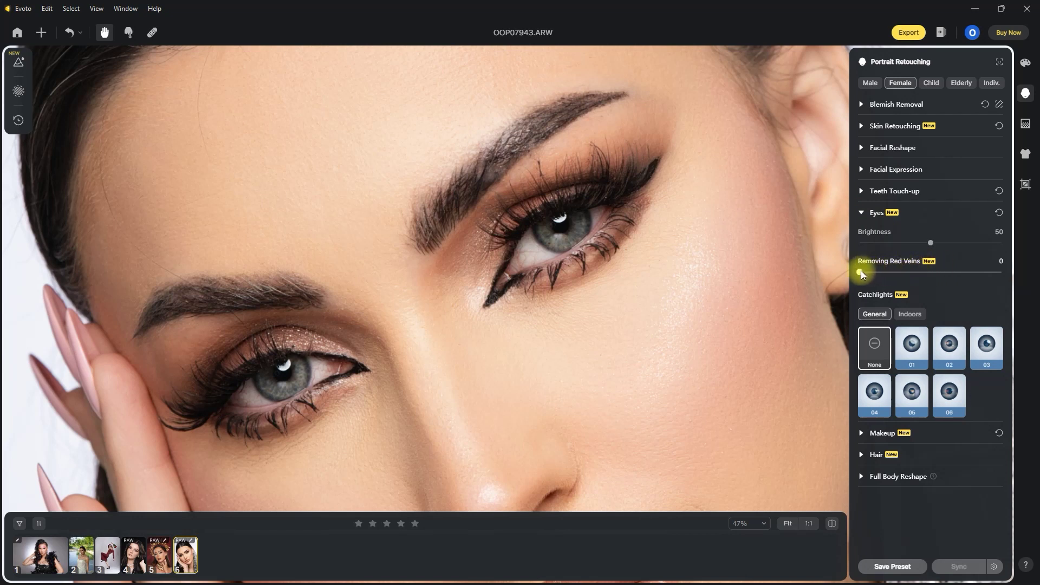
left_click_drag(861, 273, 1030, 274)
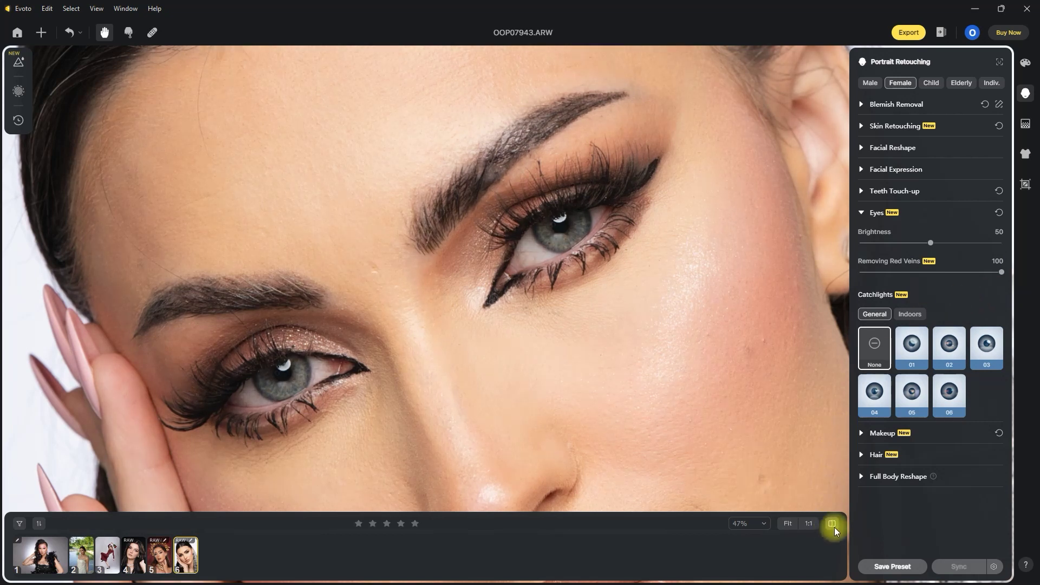
left_click(832, 524)
left_click(835, 529)
left_click(834, 528)
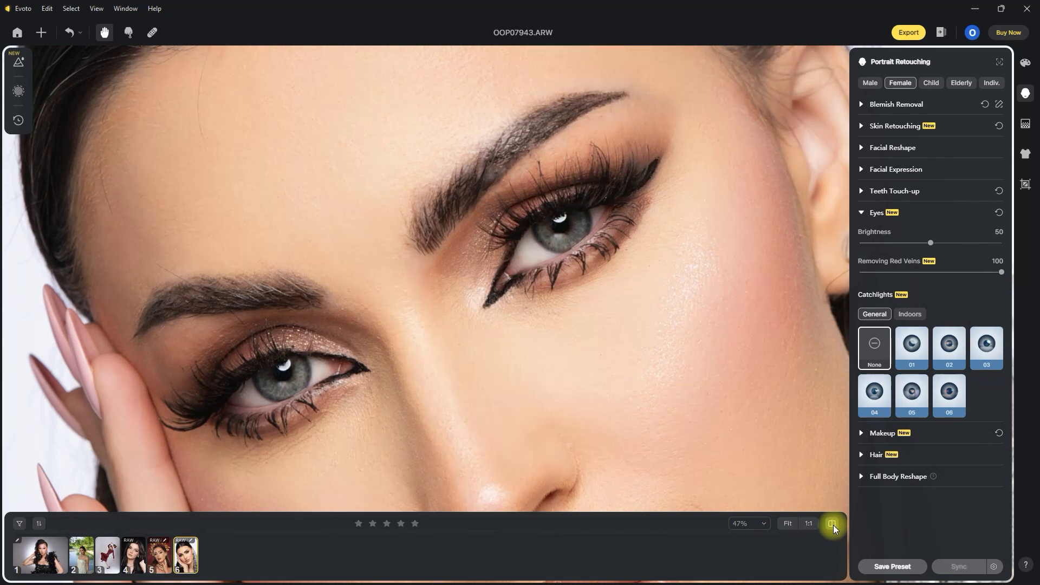
Step: Set Removing Red Veins to 50, compare the eyes with the original, and collapse the Eyes settings
left_click_drag(1002, 272, 931, 274)
left_click(832, 523)
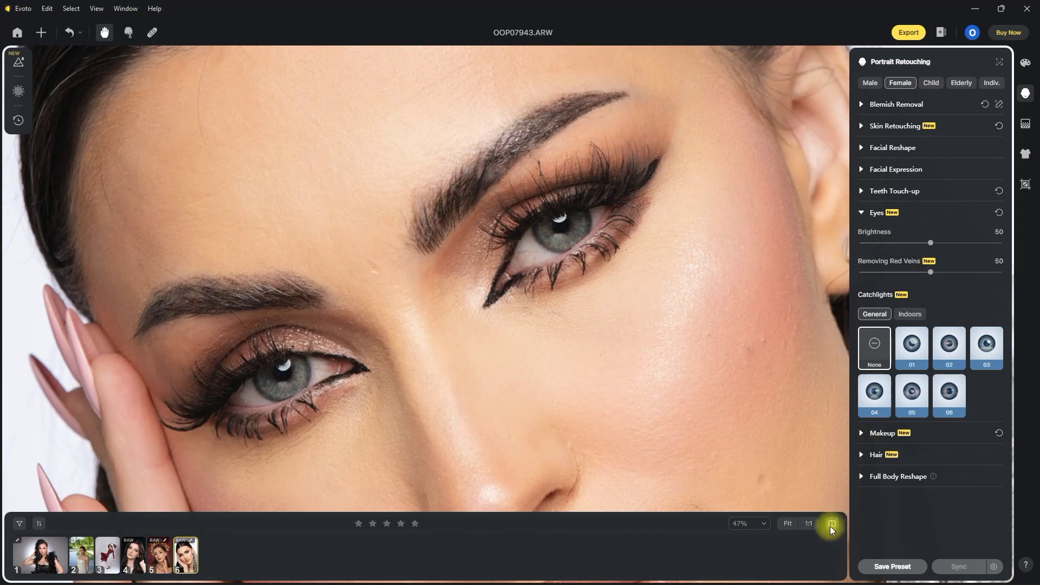
left_click(832, 524)
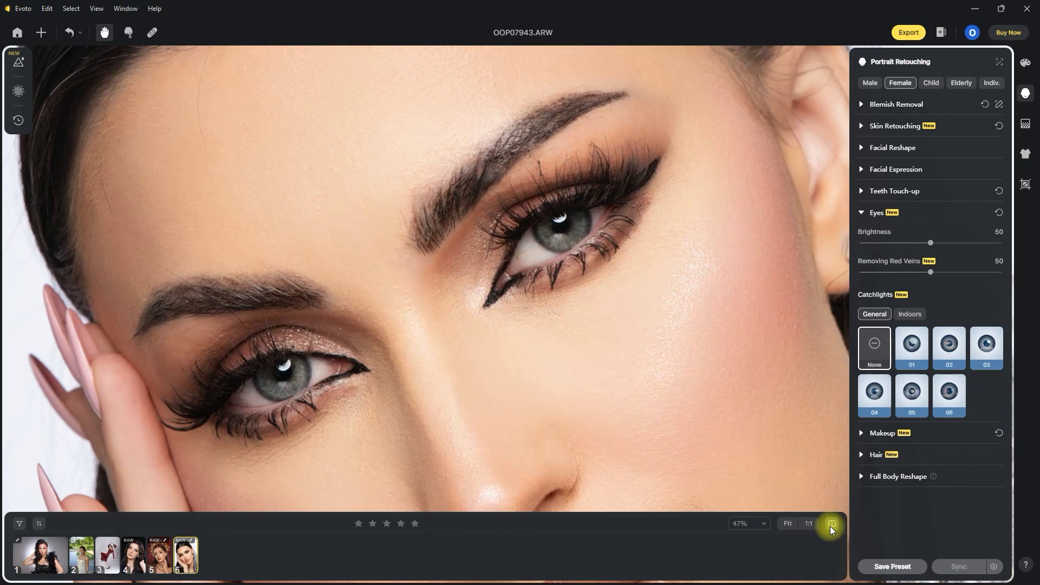
scroll(623, 365, "down", 3)
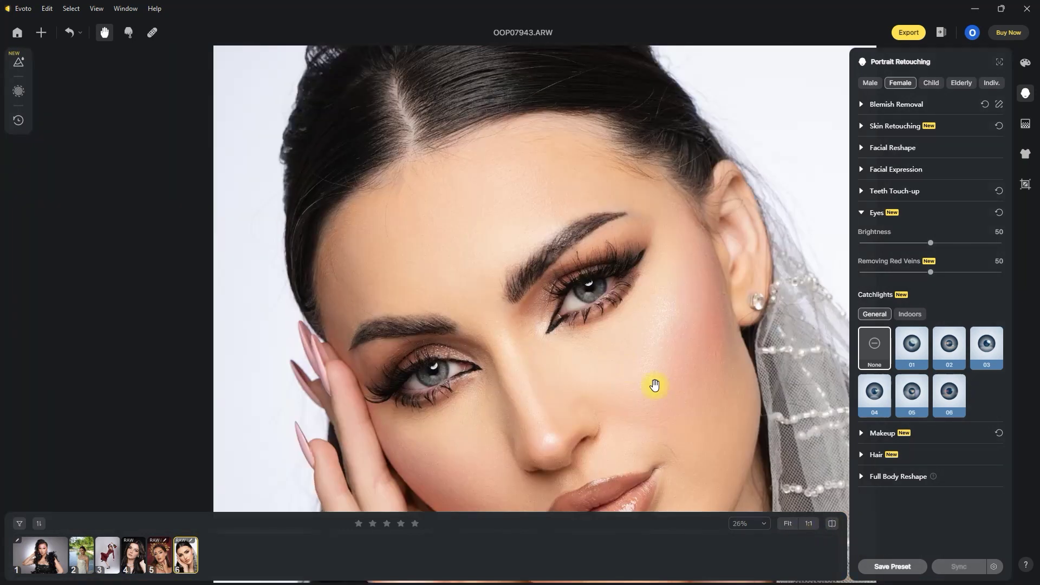
left_click_drag(585, 308, 574, 293)
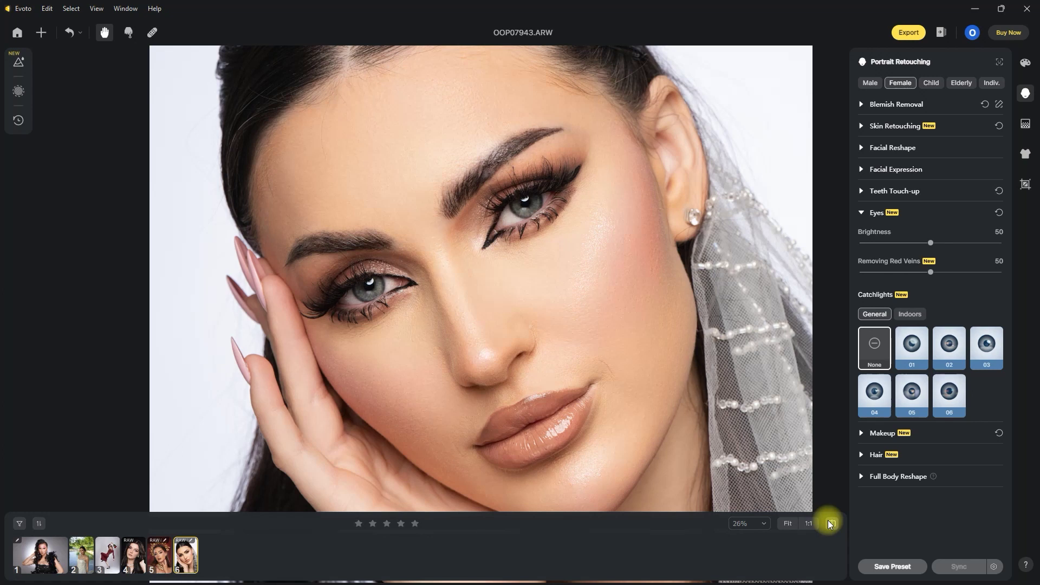
left_click(788, 523)
left_click(861, 213)
scroll(458, 168, "up", 2)
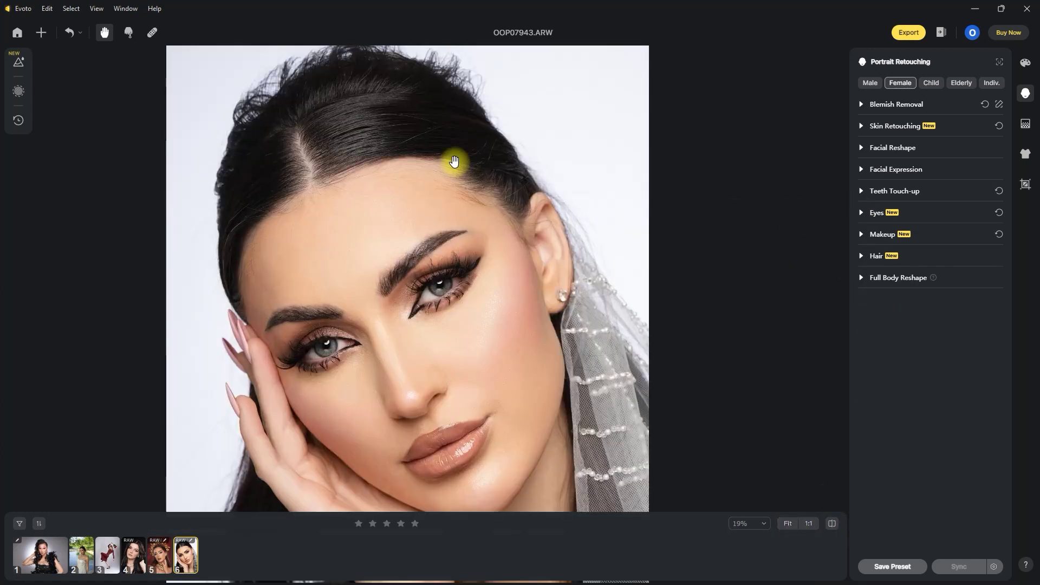
Step: Set Remove Stray Hairs to 100 in the Hair settings and compare the portrait's hair with the original
scroll(576, 344, "up", 2)
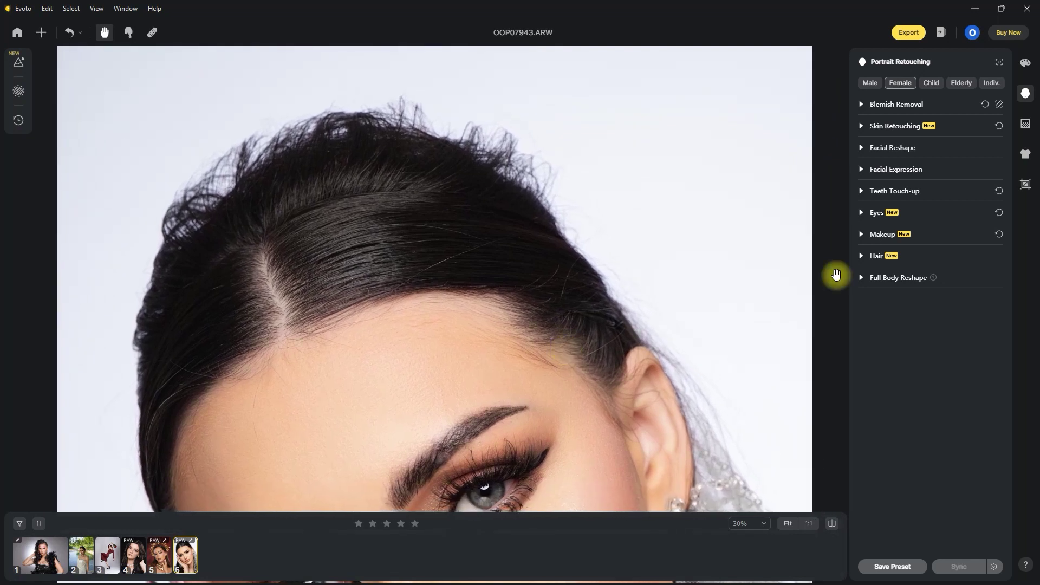
left_click(862, 255)
left_click_drag(860, 375, 1007, 383)
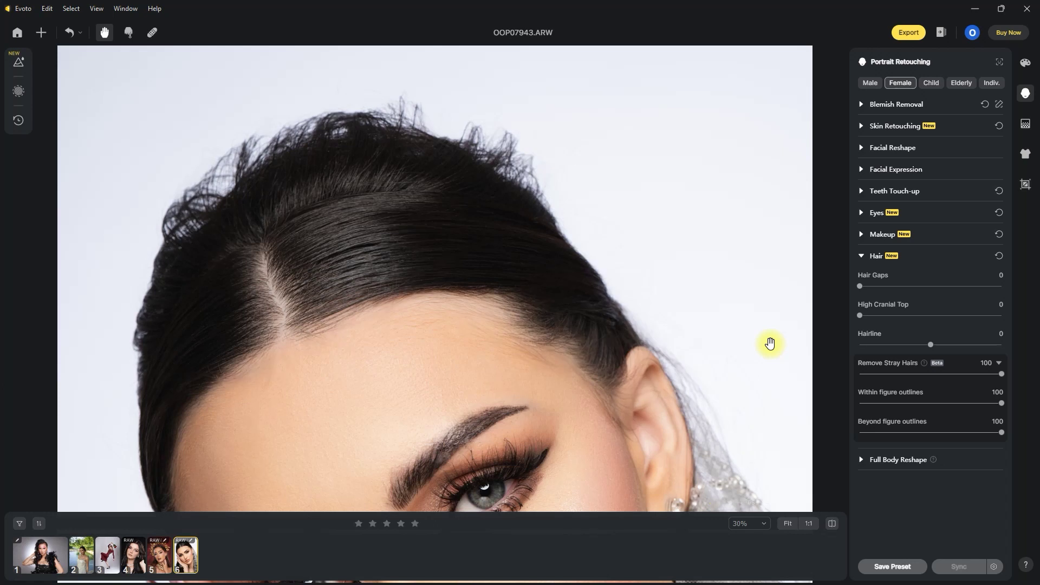
left_click(832, 523)
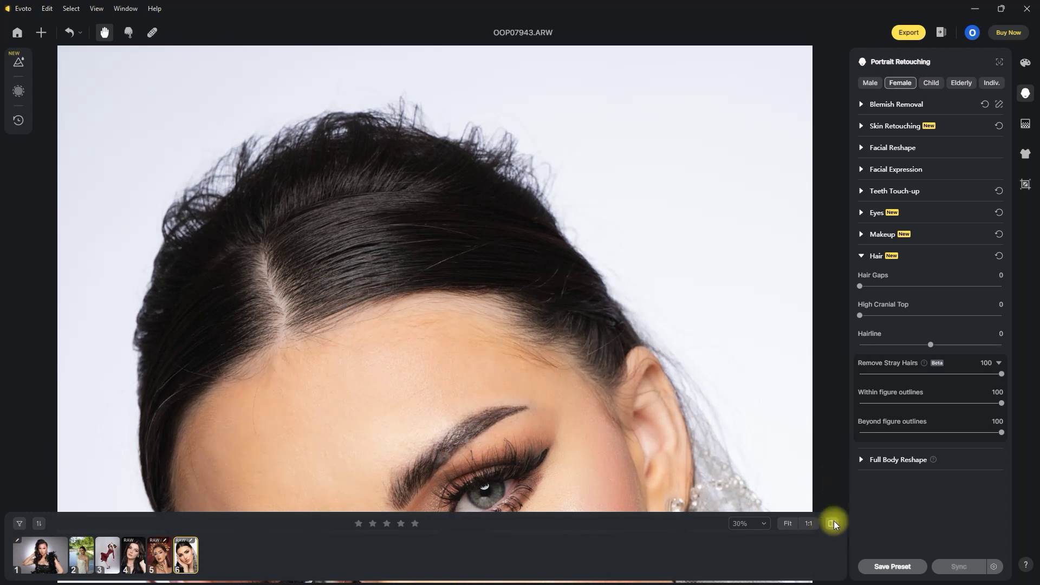
double_click(643, 417)
left_click_drag(609, 302, 594, 232)
left_click(832, 524)
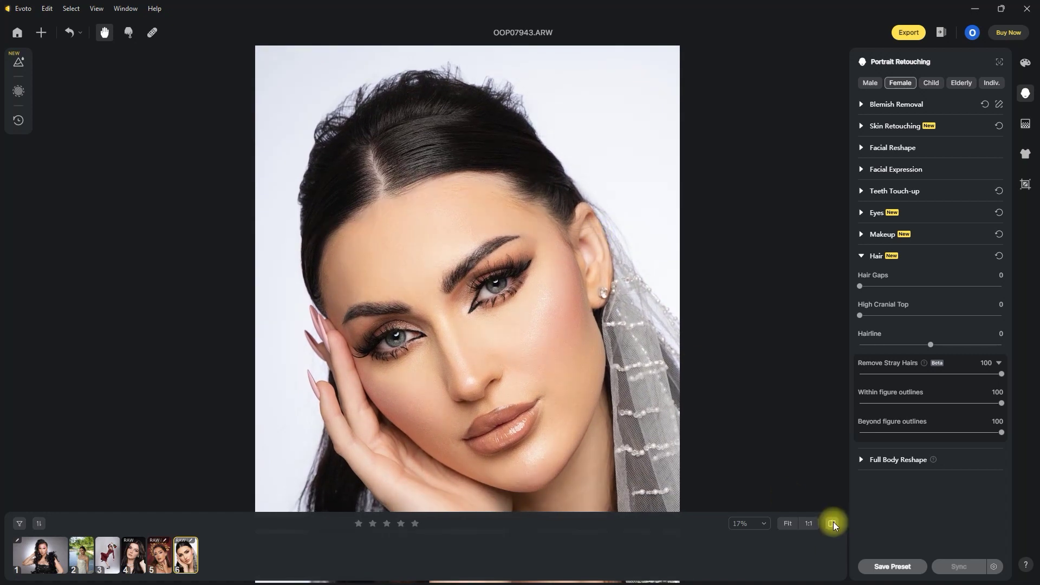
left_click(788, 523)
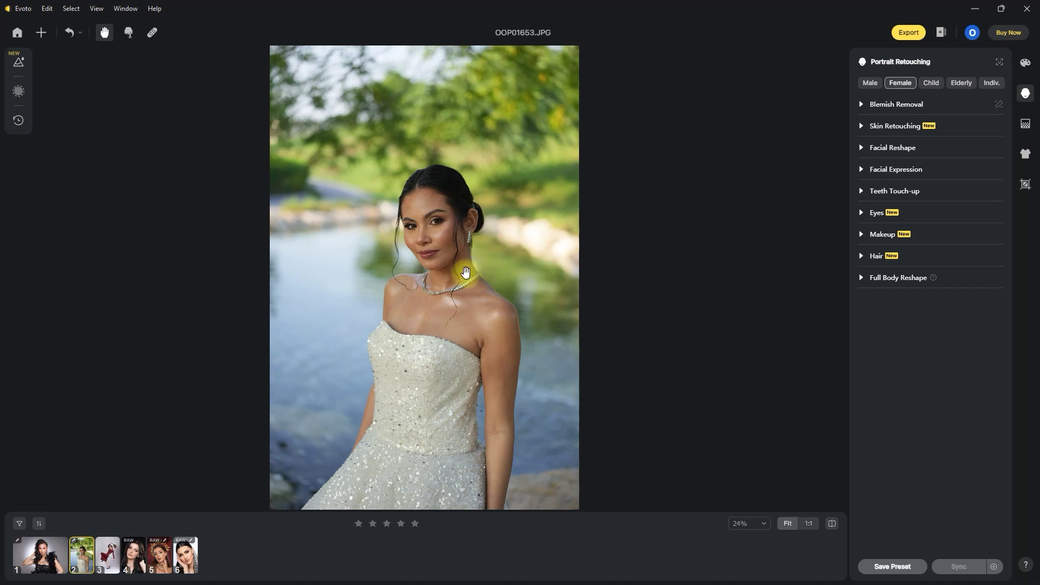
Step: On photo OOP01653.JPG, set Freckle & Acne to 100 in the Blemish Removal settings and inspect the face
scroll(466, 276, "up", 2)
scroll(555, 314, "up", 1)
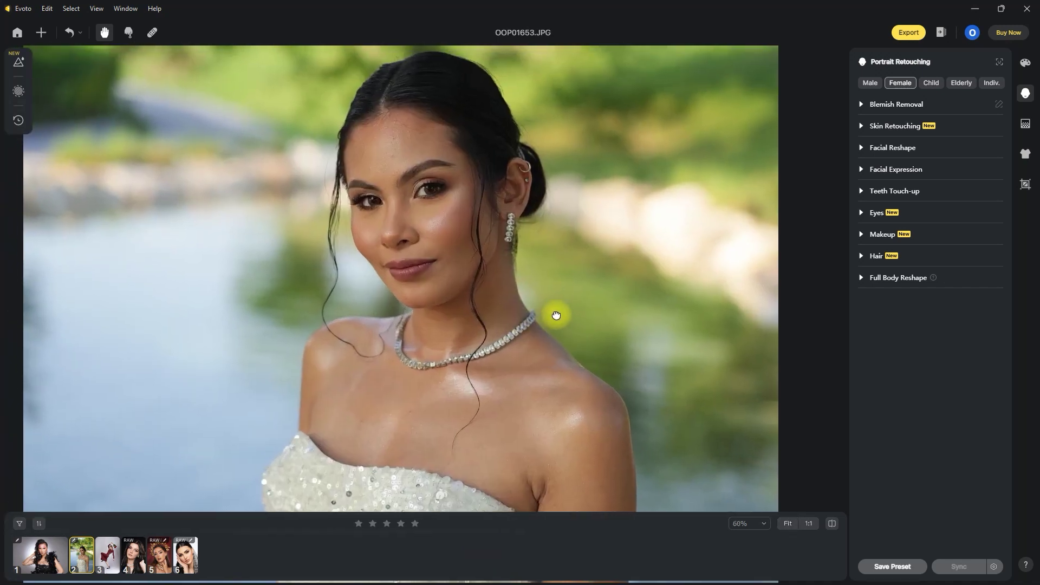
left_click_drag(560, 316, 591, 320)
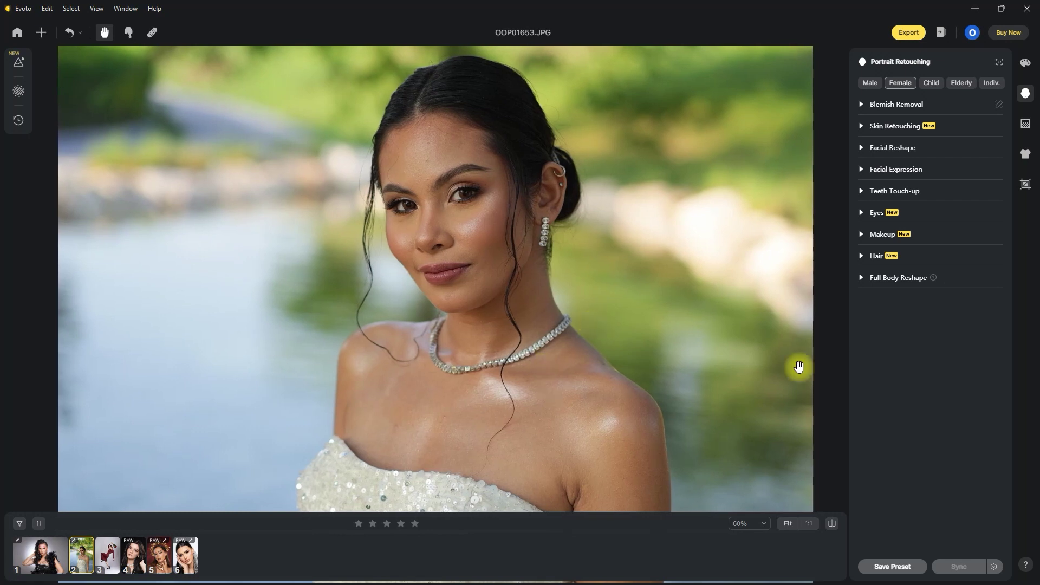
left_click(860, 105)
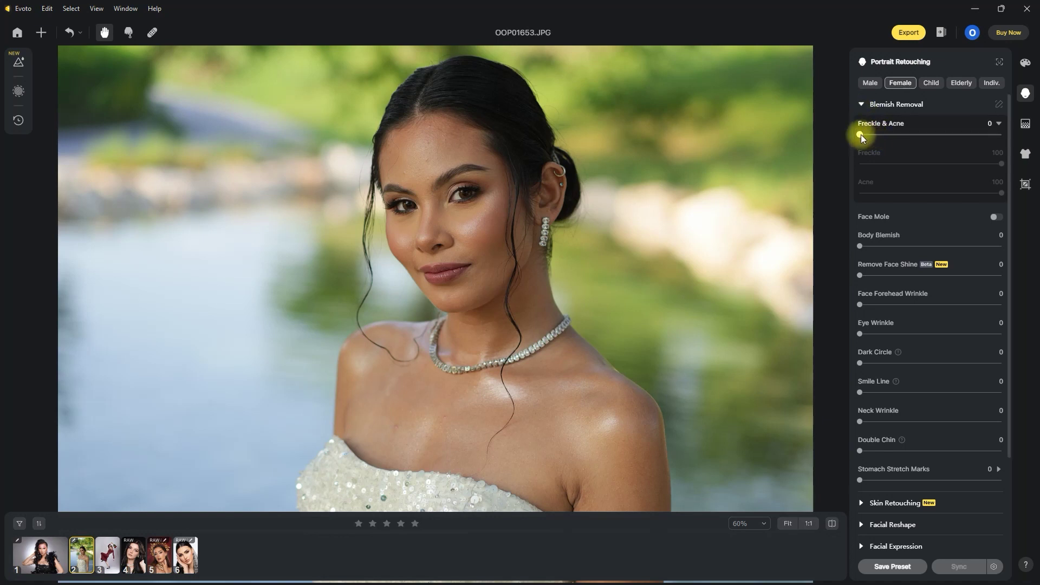
left_click_drag(860, 136, 1017, 133)
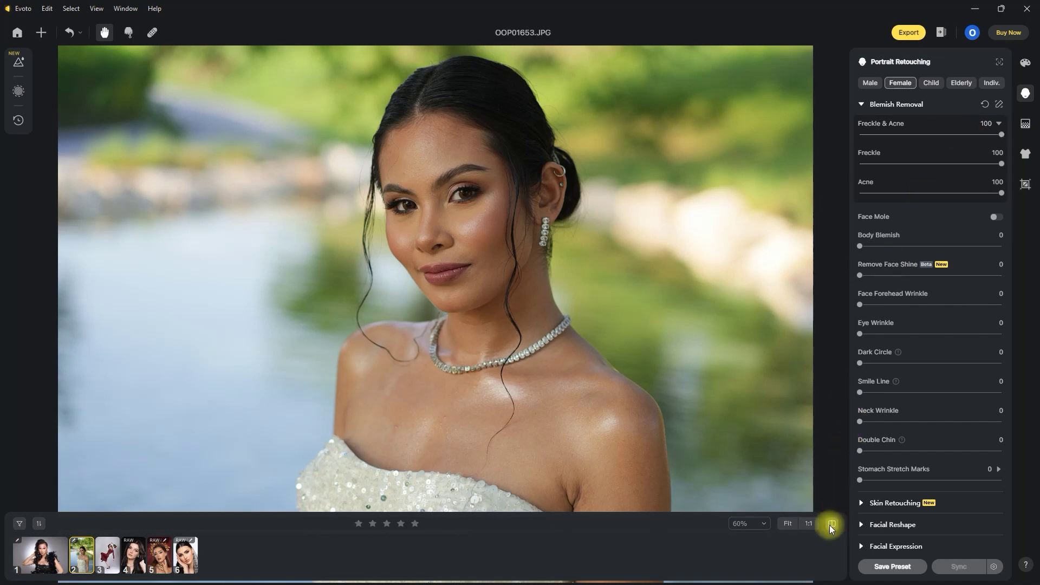
scroll(476, 151, "up", 4)
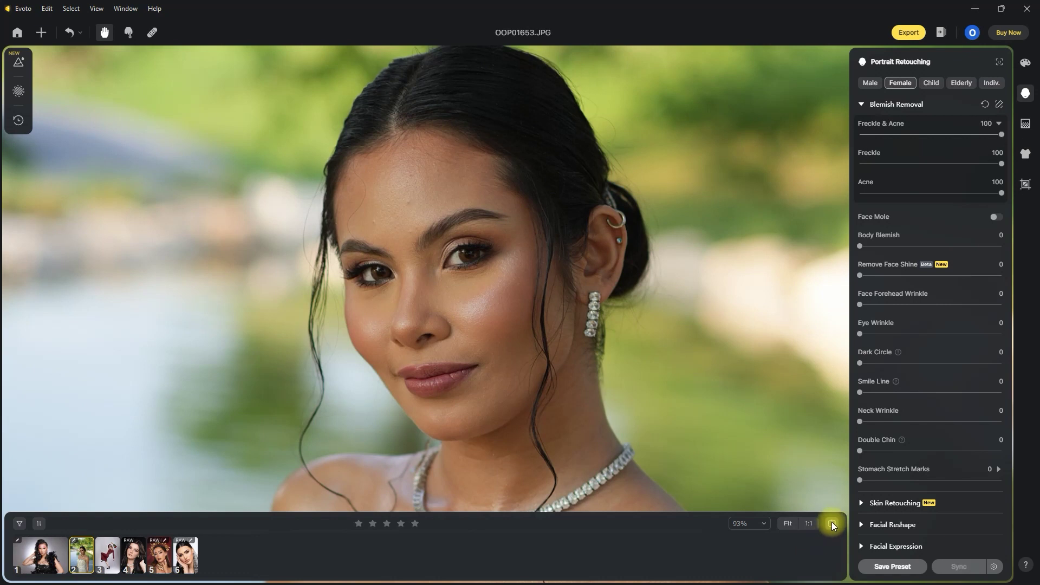
Step: Set Body Blemish to 63 for the shoulders and chest, and collapse the Blemish Removal settings
scroll(683, 380, "down", 5)
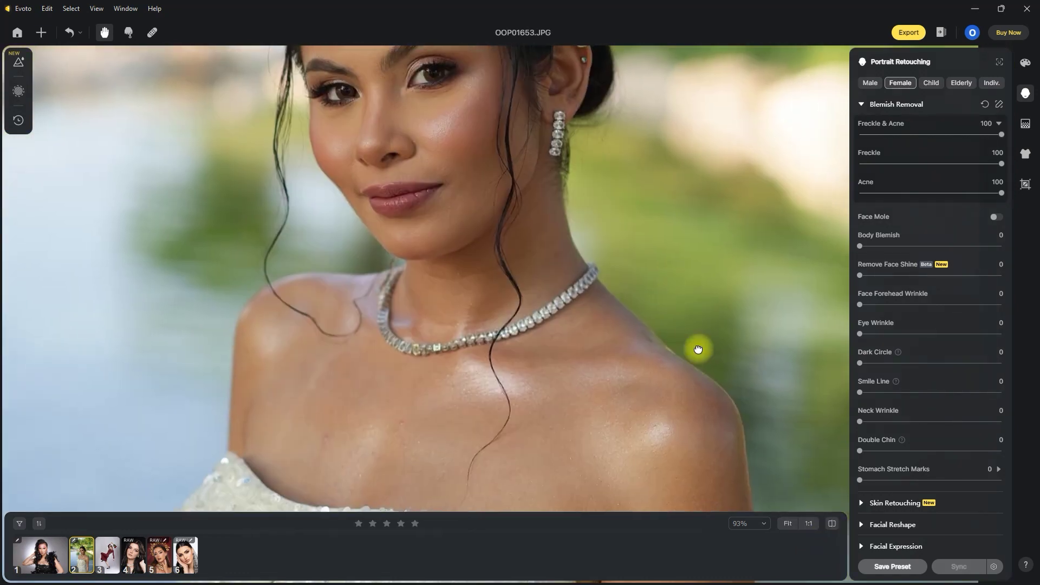
left_click_drag(696, 362, 699, 295)
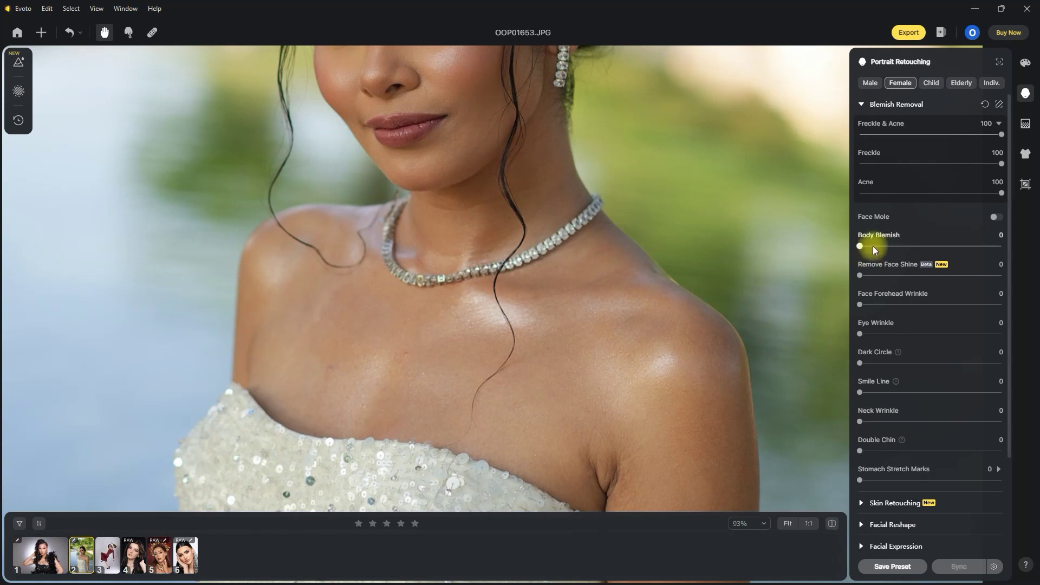
left_click_drag(863, 246, 941, 247)
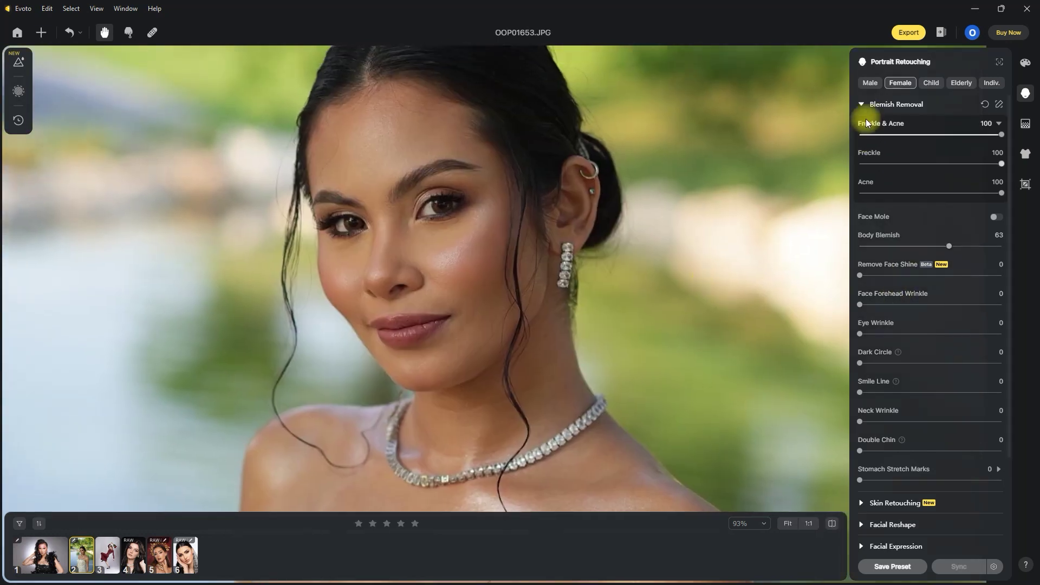
left_click(862, 104)
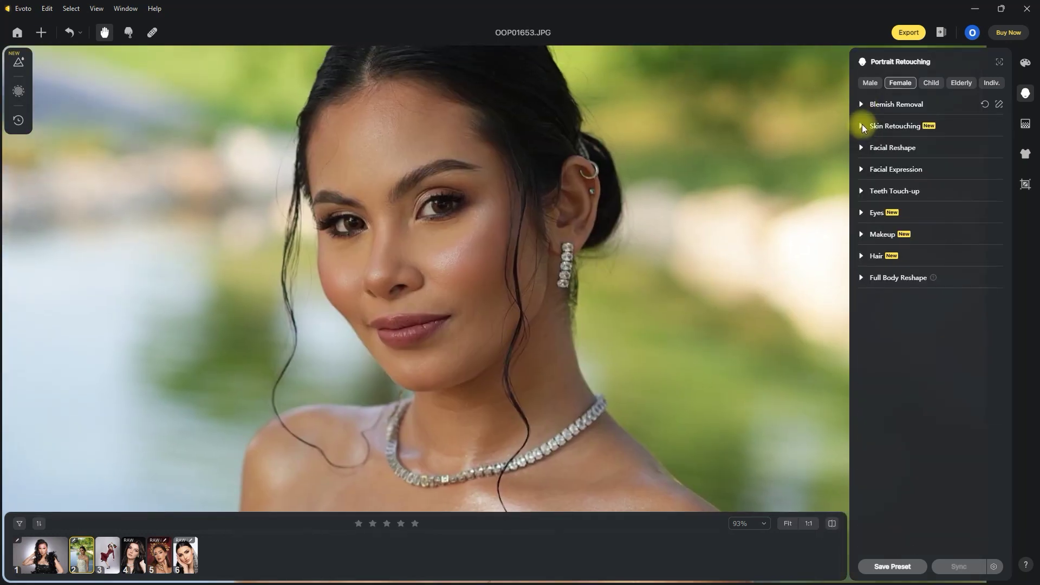
Step: In the Skin Retouching settings, set Smooth Face Skin (Dodge & Burn) to 60 and both Face and Body Skin Smoothing to 39
left_click(862, 125)
left_click_drag(869, 156, 948, 160)
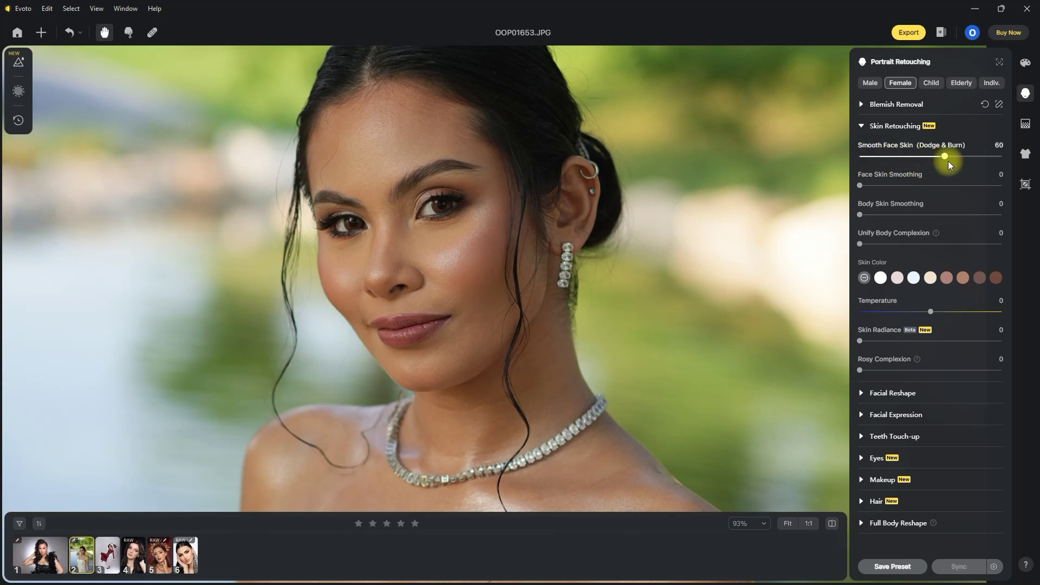
left_click_drag(861, 187, 914, 187)
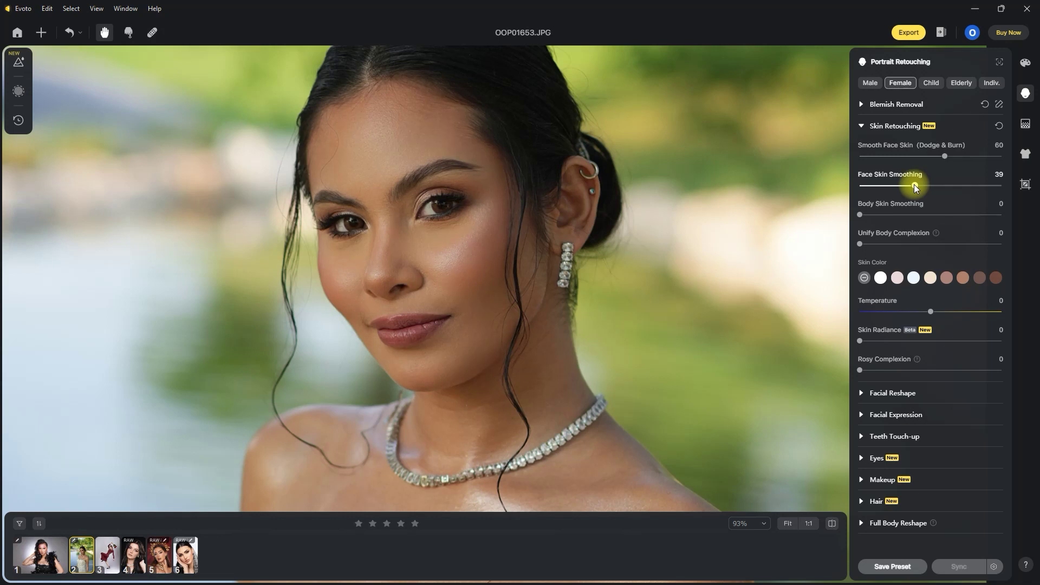
left_click_drag(864, 214, 921, 211)
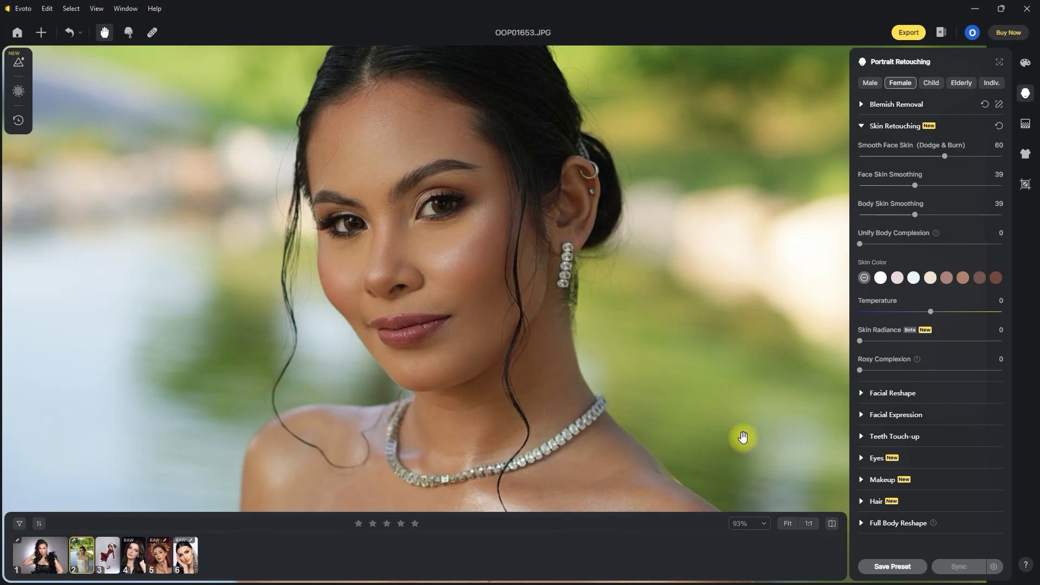
Step: Set Unify Body Complexion to 65, check the skin tone, and collapse the Skin Retouching settings
key("ctrl+0")
left_click_drag(870, 242, 952, 240)
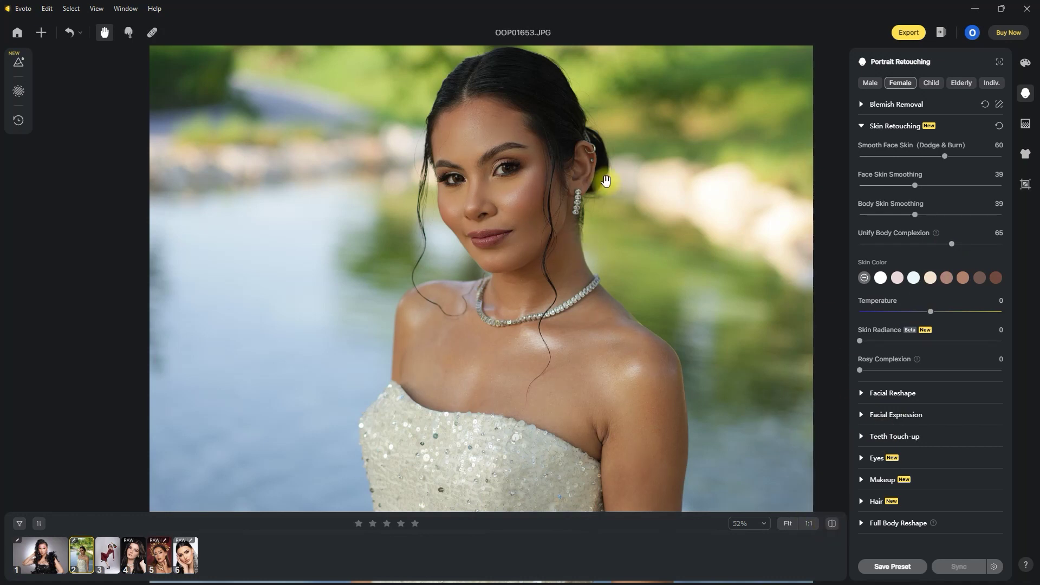
scroll(610, 184, "up", 3)
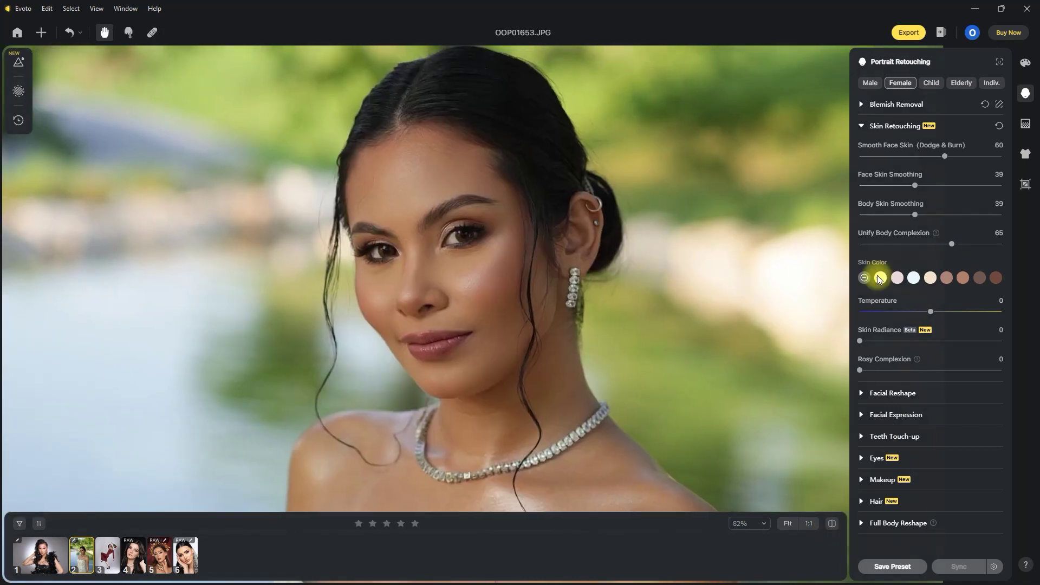
left_click(861, 131)
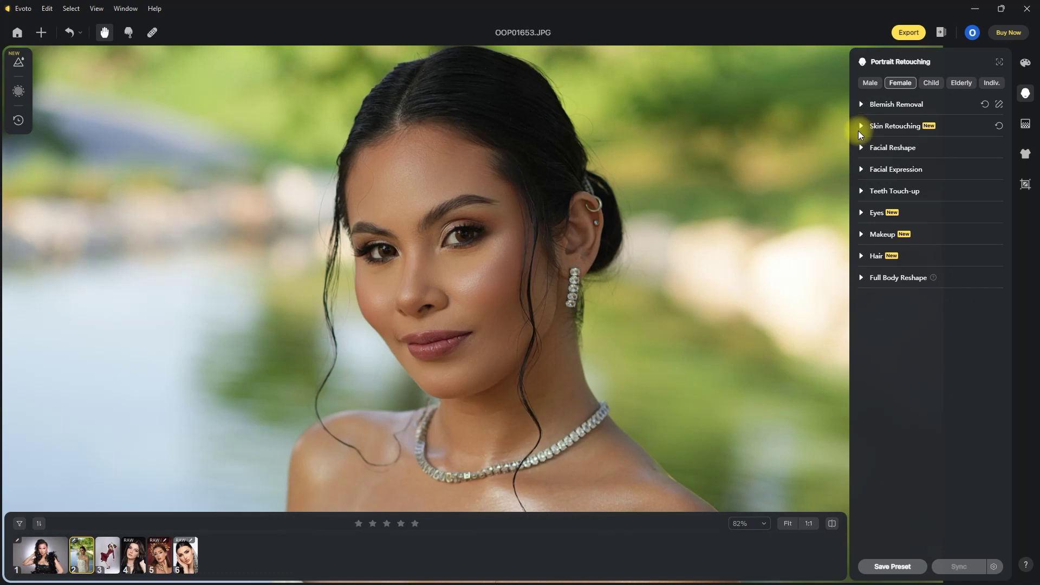
Step: Set Remove Stray Hairs to 100 in the Hair settings and compare the photo with the original
left_click(861, 256)
left_click_drag(861, 375, 1032, 376)
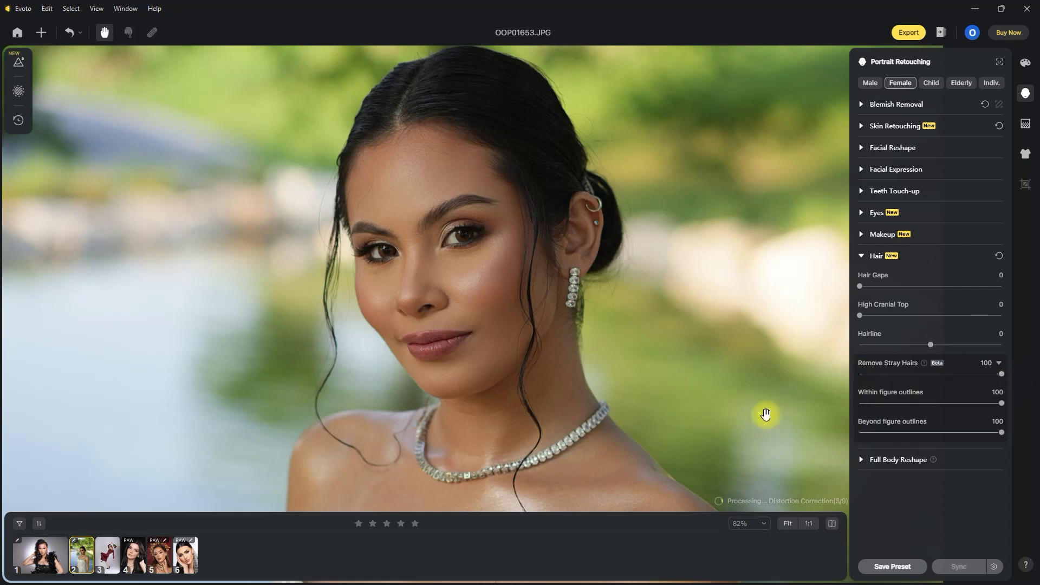
left_click(833, 524)
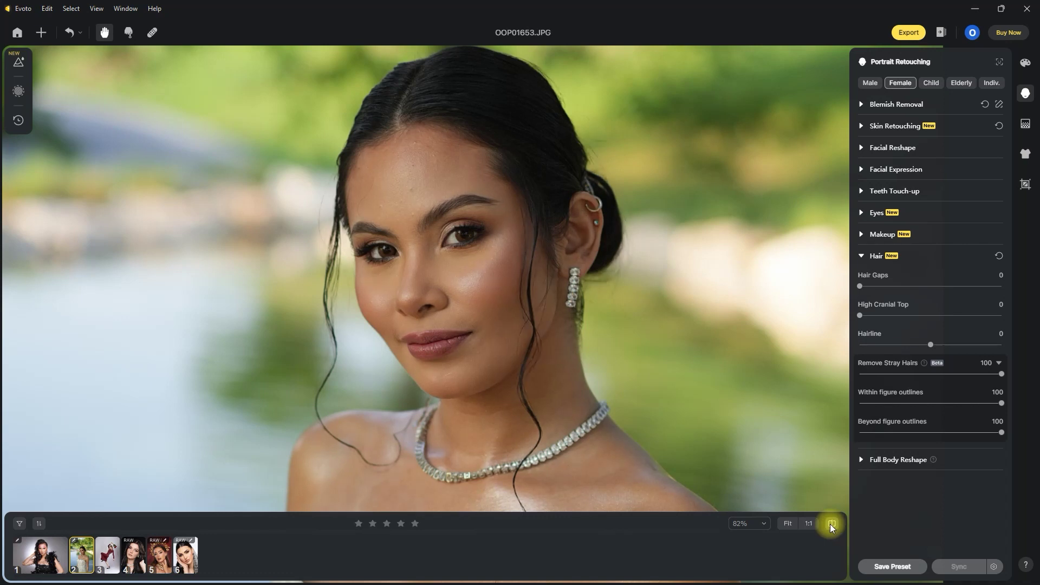
left_click(832, 525)
left_click(833, 526)
Step: Compare the face and hair close up before and after retouching, and collapse the Hair settings
scroll(662, 297, "up", 5)
left_click_drag(747, 350, 750, 385)
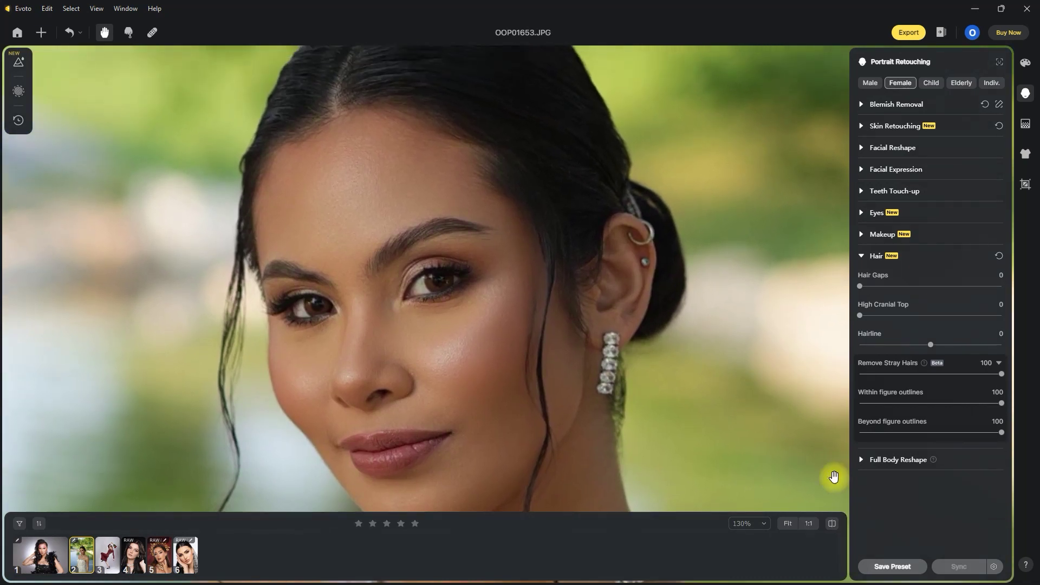
left_click(833, 524)
left_click(832, 526)
left_click(832, 525)
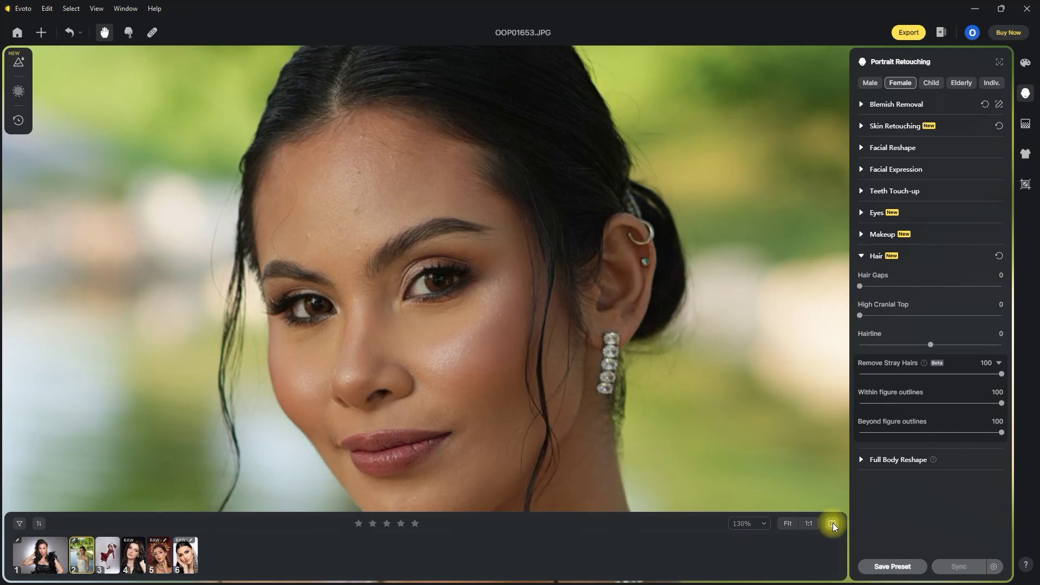
left_click(832, 524)
left_click(833, 524)
left_click(832, 525)
left_click(788, 523)
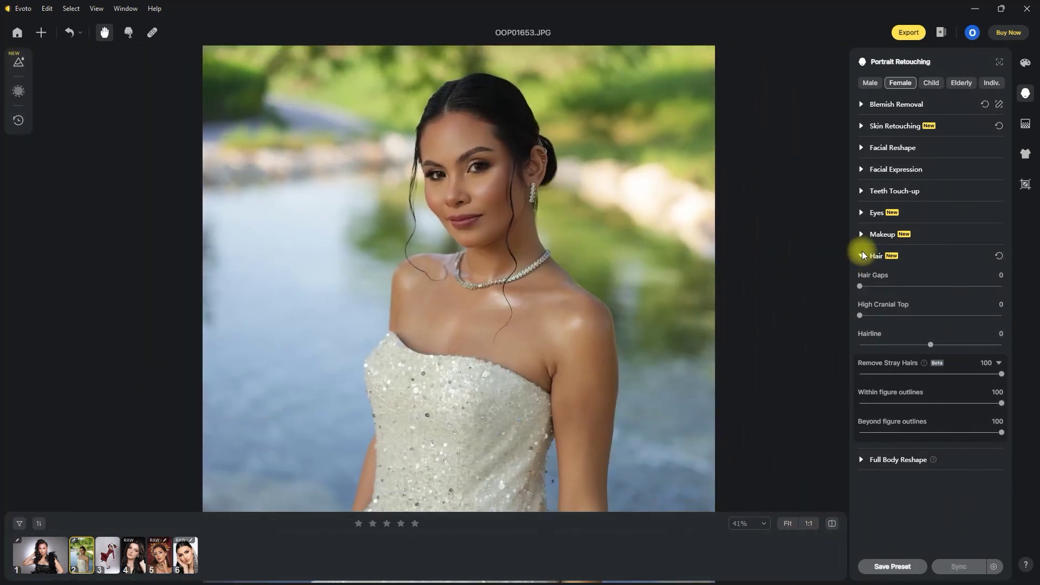
left_click(862, 253)
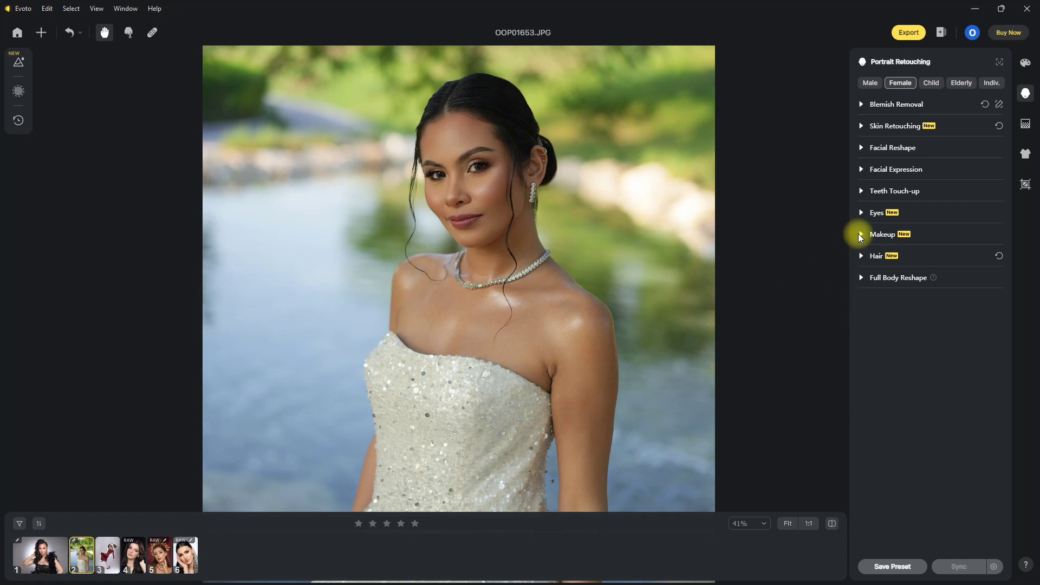
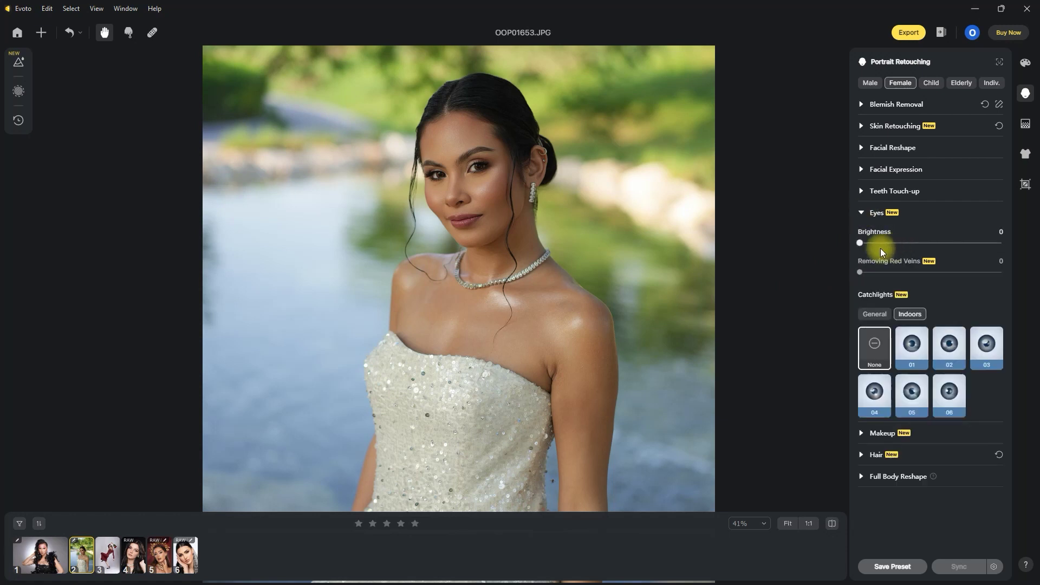
Step: Set Brightness to 30 in the Eyes settings and compare the eyes close up before and after
left_click_drag(863, 242, 905, 242)
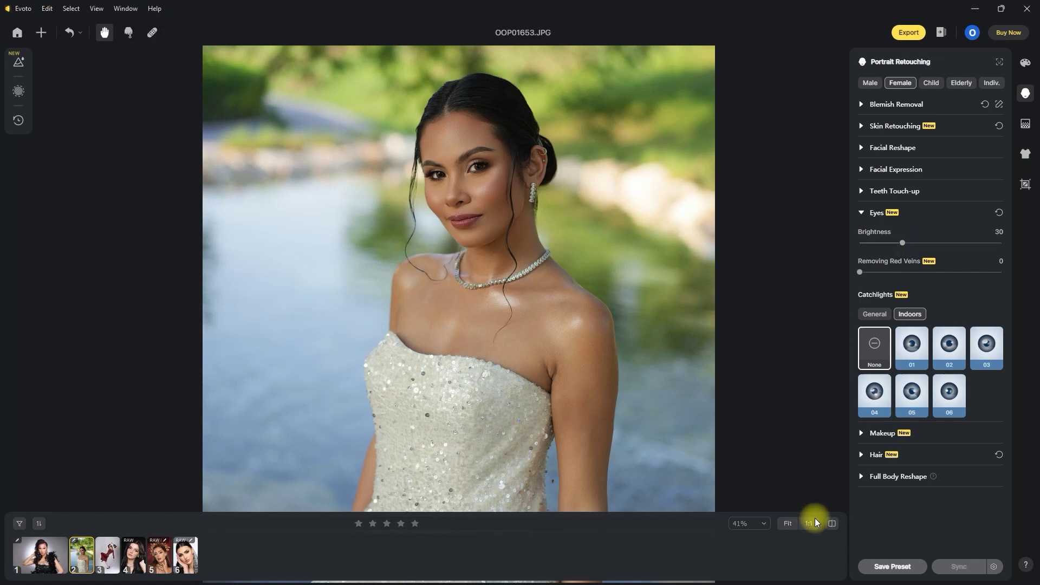
scroll(560, 265, "up", 2)
scroll(569, 268, "up", 2)
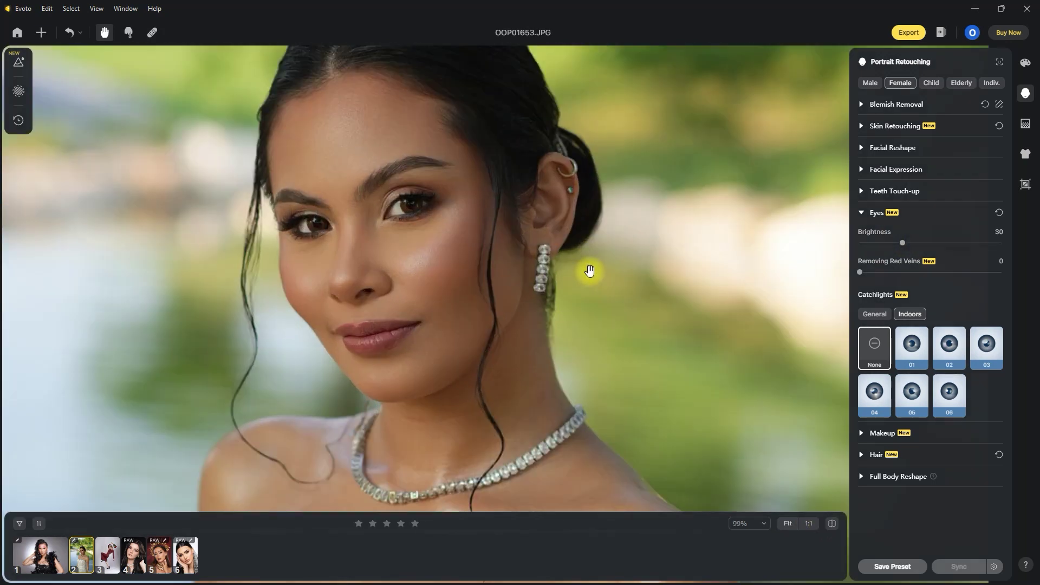
left_click(828, 521)
left_click(828, 522)
left_click(828, 521)
left_click(828, 521)
Step: Try General catchlights 01 through 06 on the eyes one after another
left_click(874, 314)
left_click(912, 345)
left_click(950, 345)
left_click(992, 343)
left_click(886, 389)
left_click(920, 394)
left_click(954, 392)
Step: Try Indoors catchlights 01 through 06 on the eyes, and return to the General group with catchlights set to None
left_click(901, 315)
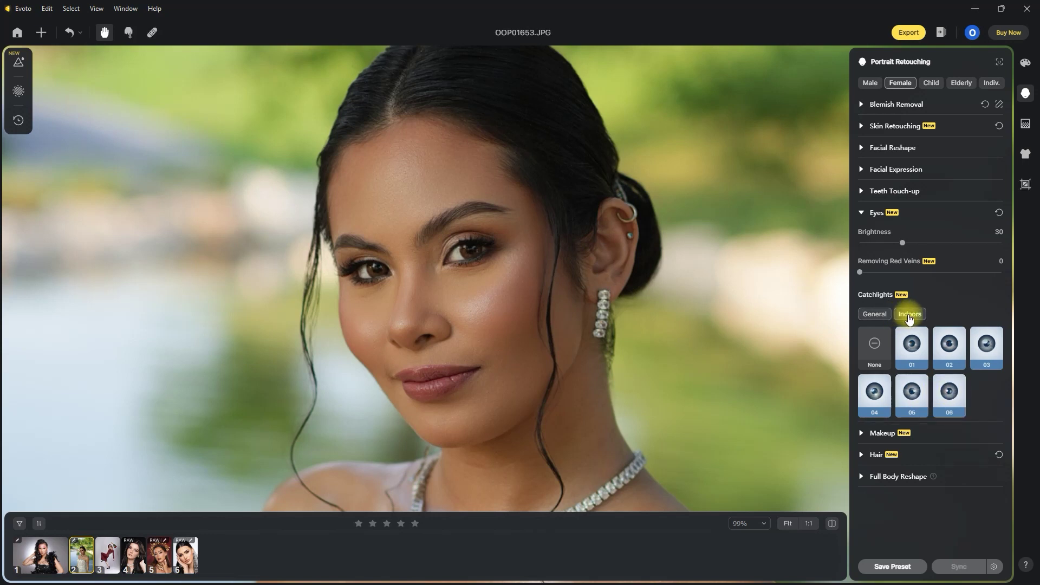
left_click(912, 345)
left_click(959, 351)
left_click(984, 345)
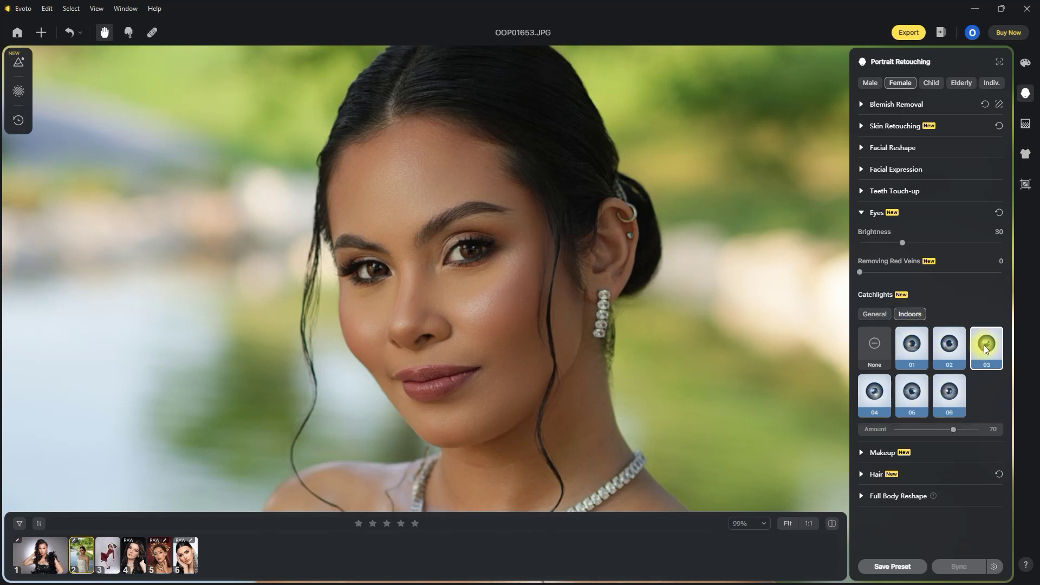
left_click(945, 392)
left_click(916, 391)
left_click(872, 401)
left_click(875, 317)
left_click(873, 338)
left_click(877, 343)
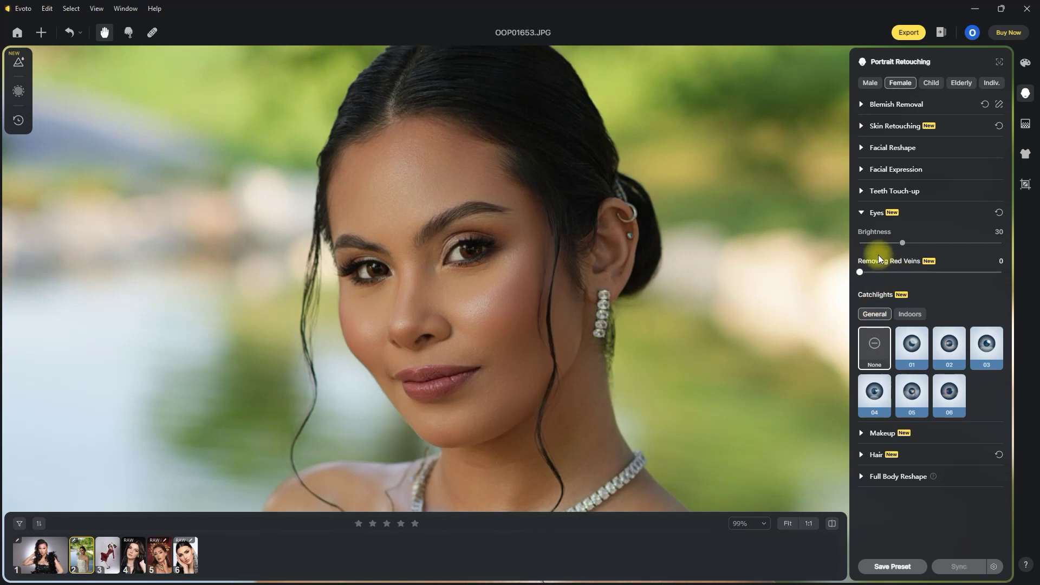
Step: Set Removing Red Veins to 12 and collapse the Eyes settings
left_click_drag(873, 272, 876, 273)
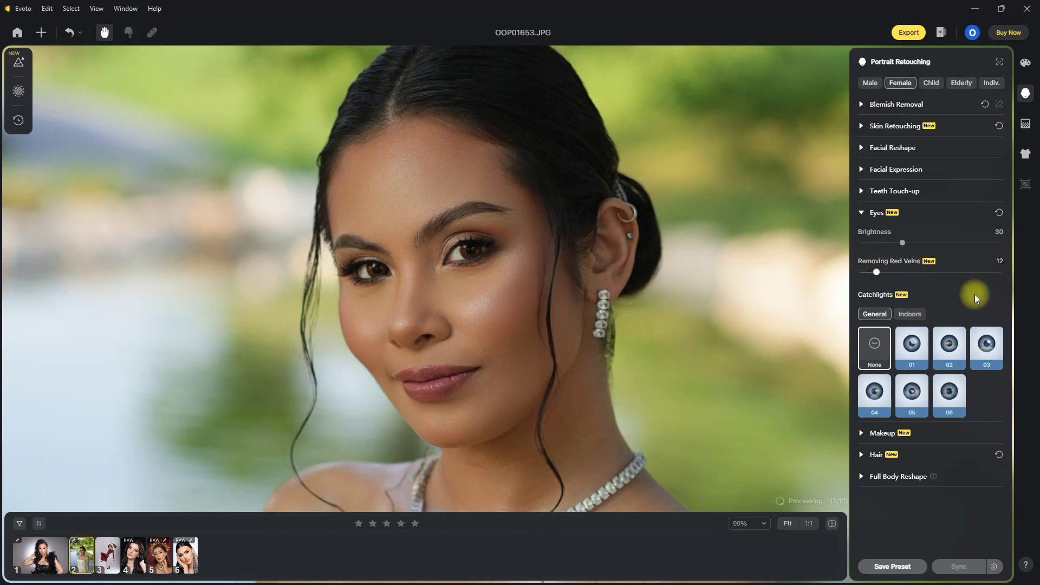
left_click(860, 210)
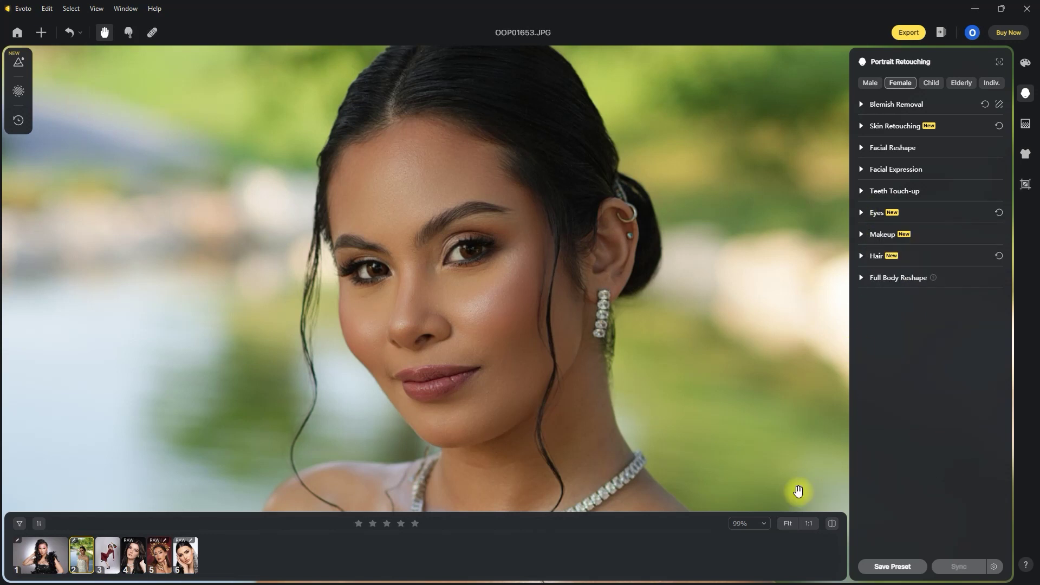
left_click(788, 524)
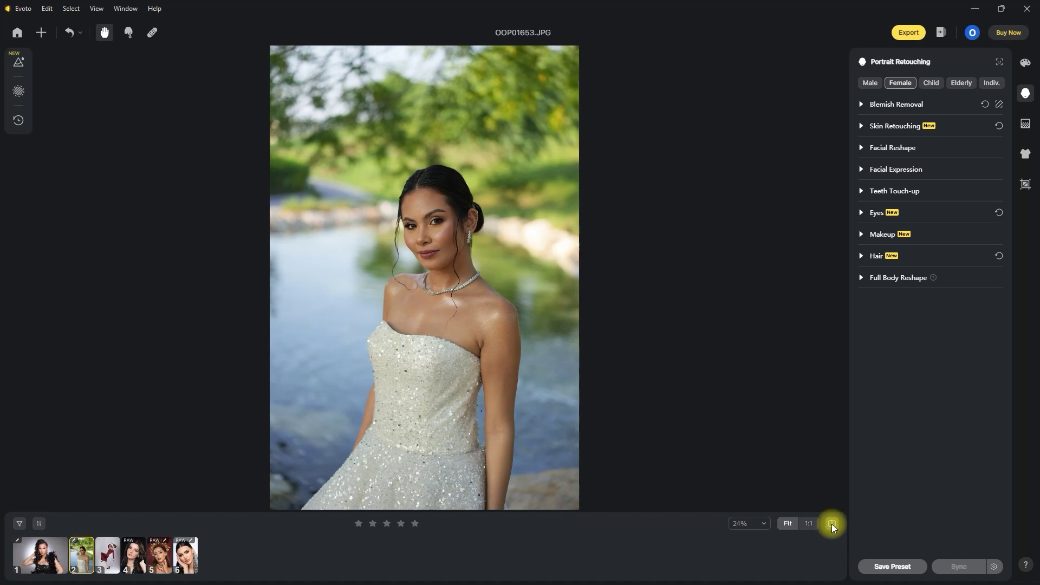
Step: Set Skin Radiance to 8 in the Skin Retouching settings and inspect the bride's skin close up
left_click(861, 127)
mouse_move(860, 341)
left_mouse_down()
mouse_move(917, 344)
mouse_move(685, 325)
mouse_move(867, 341)
left_mouse_up()
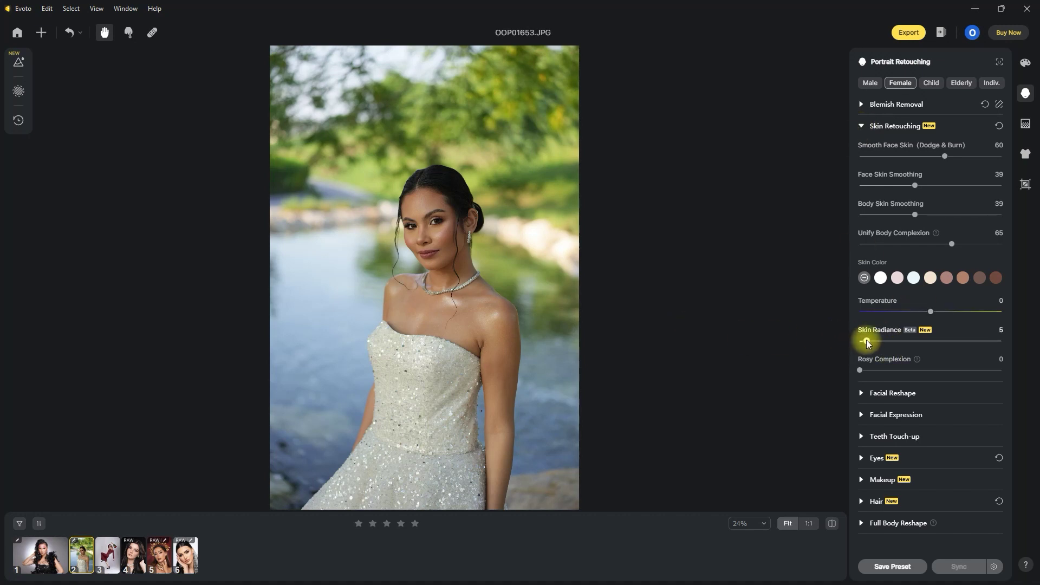
left_click_drag(1011, 344, 863, 343)
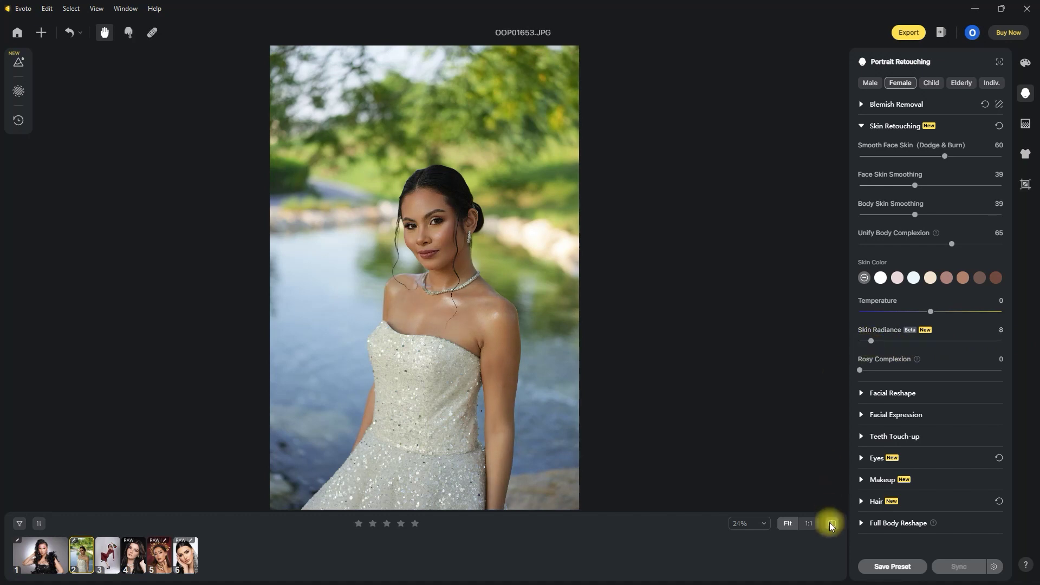
scroll(506, 327, "up", 2)
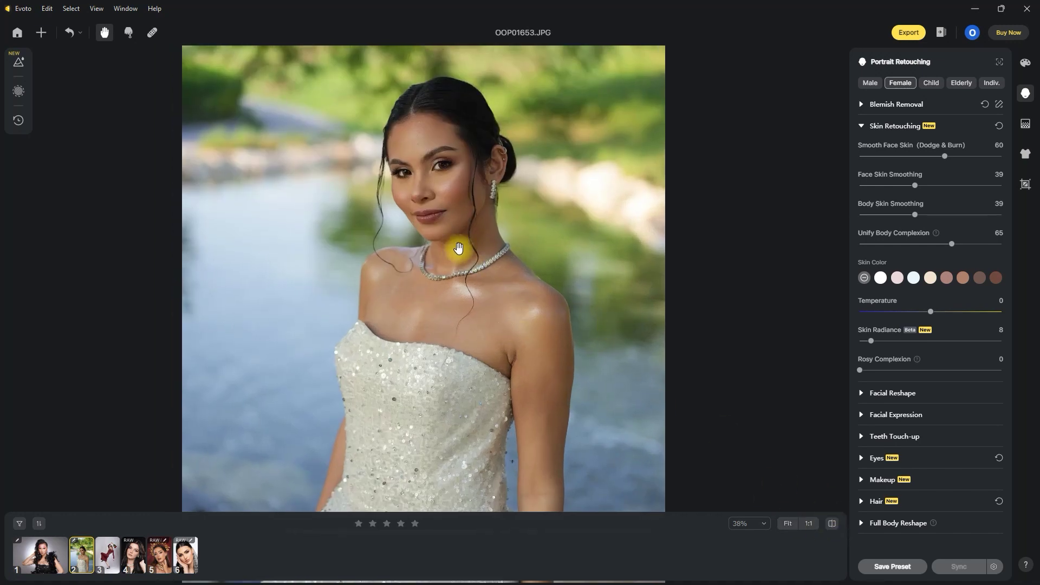
scroll(515, 249, "up", 3)
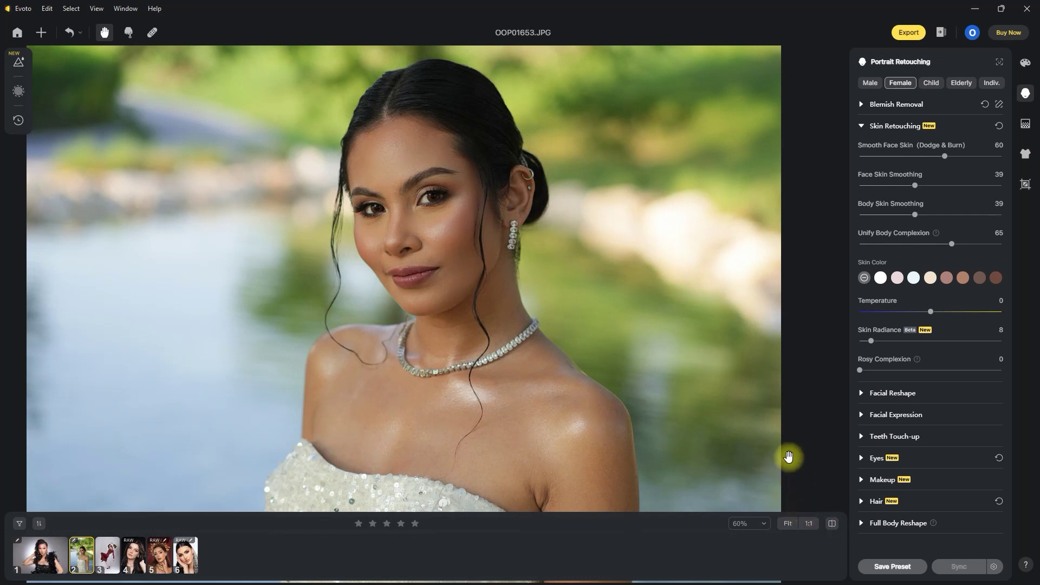
left_click(787, 525)
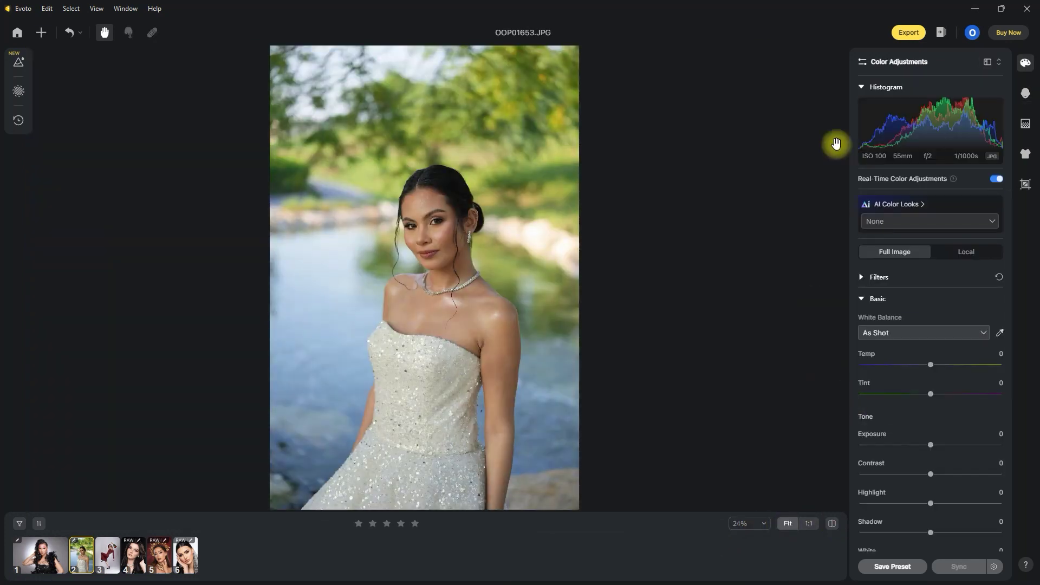
Step: Try the AI color looks Neutral, Vivid Light, Pure Love, Warm & Cozy and Olive Green Film on the bride photo
left_click(891, 204)
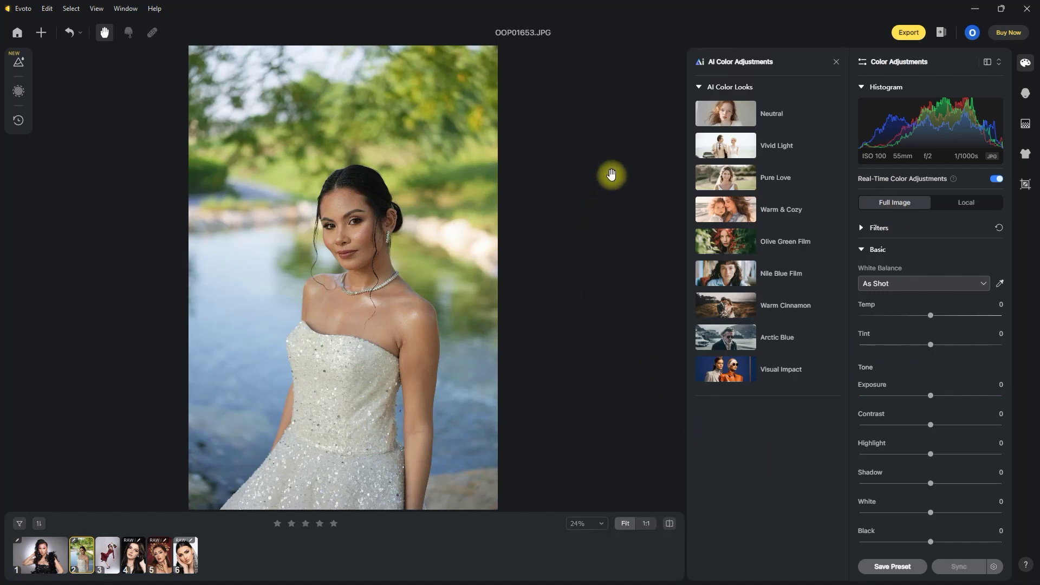
left_click(737, 108)
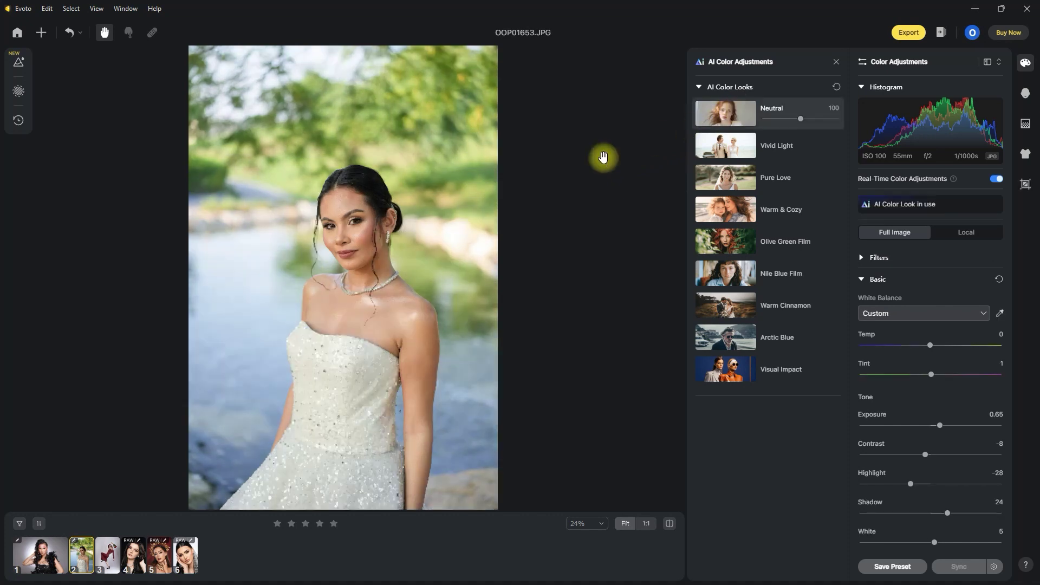
left_click(736, 150)
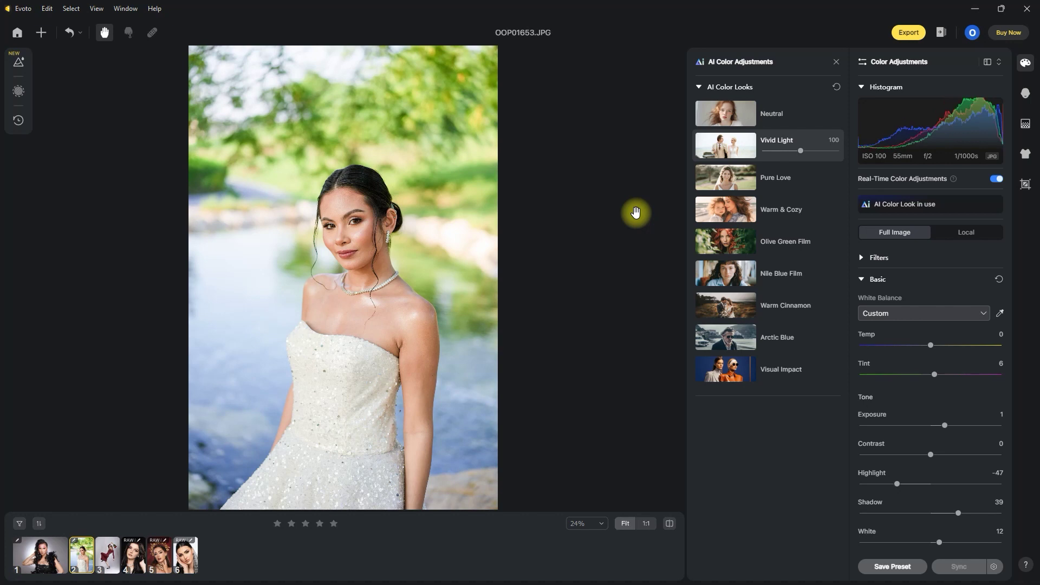
left_click(742, 174)
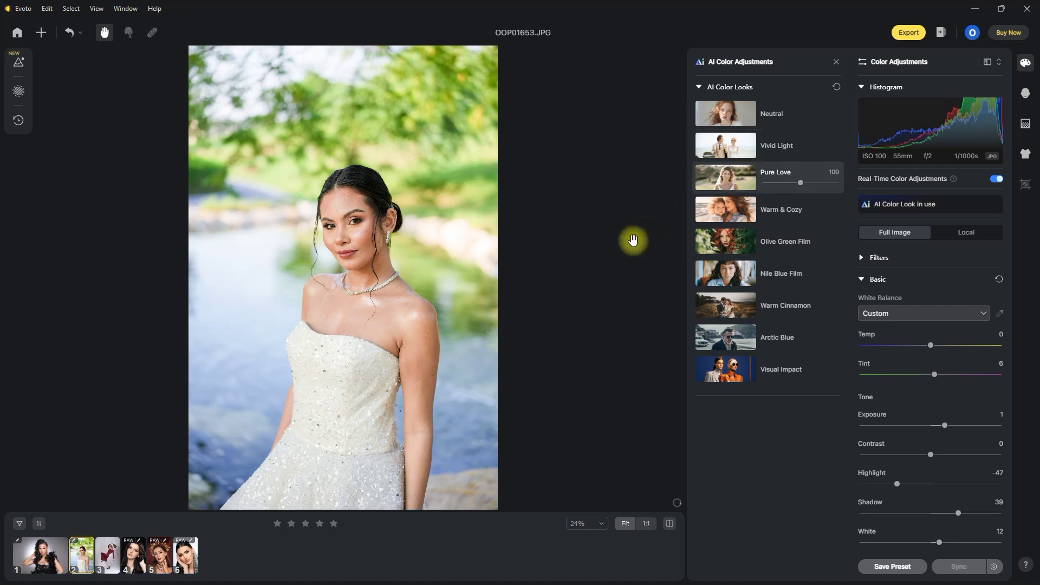
left_click(726, 211)
left_click(729, 242)
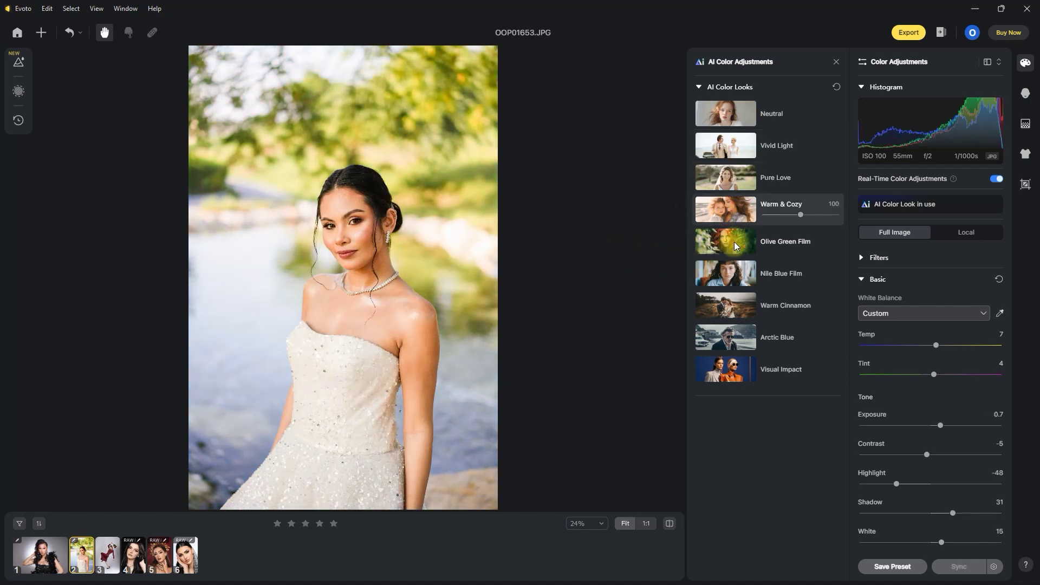
Step: Try the AI color looks Nile Blue Film, Warm Cinnamon, Arctic Blue and Visual Impact, and reset the AI color look
left_click(726, 274)
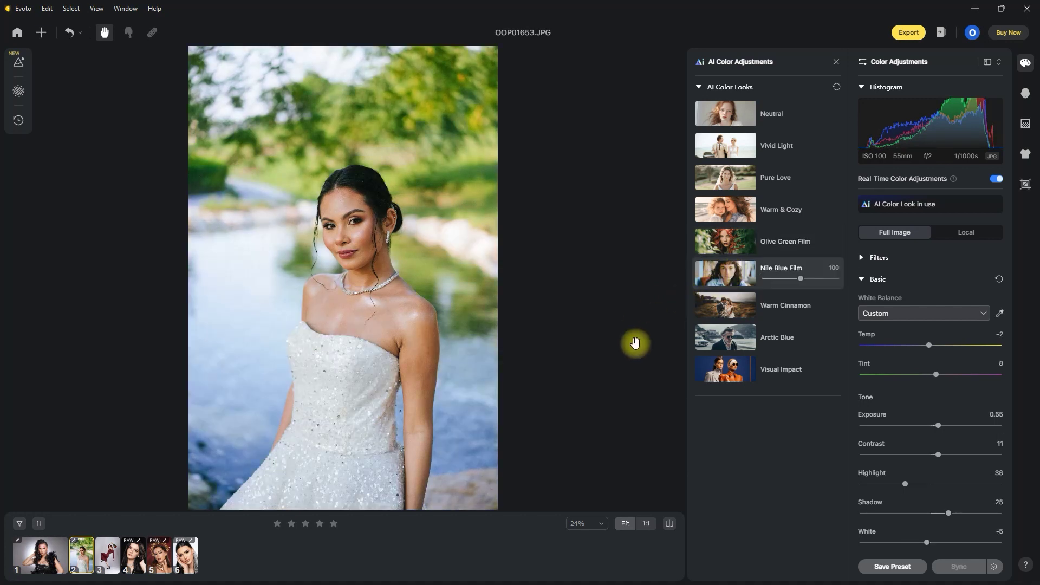
left_click(728, 312)
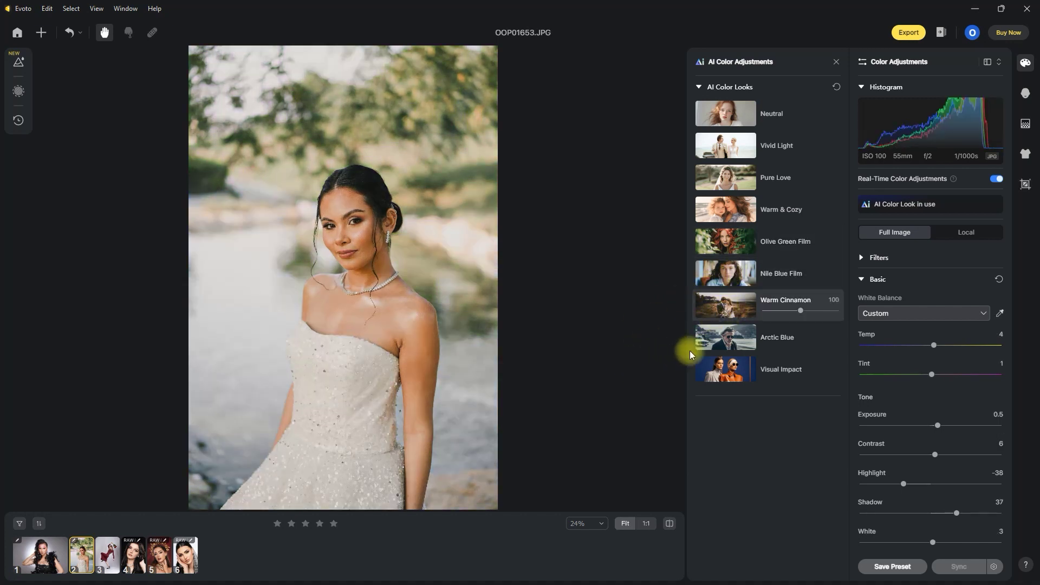
left_click(704, 344)
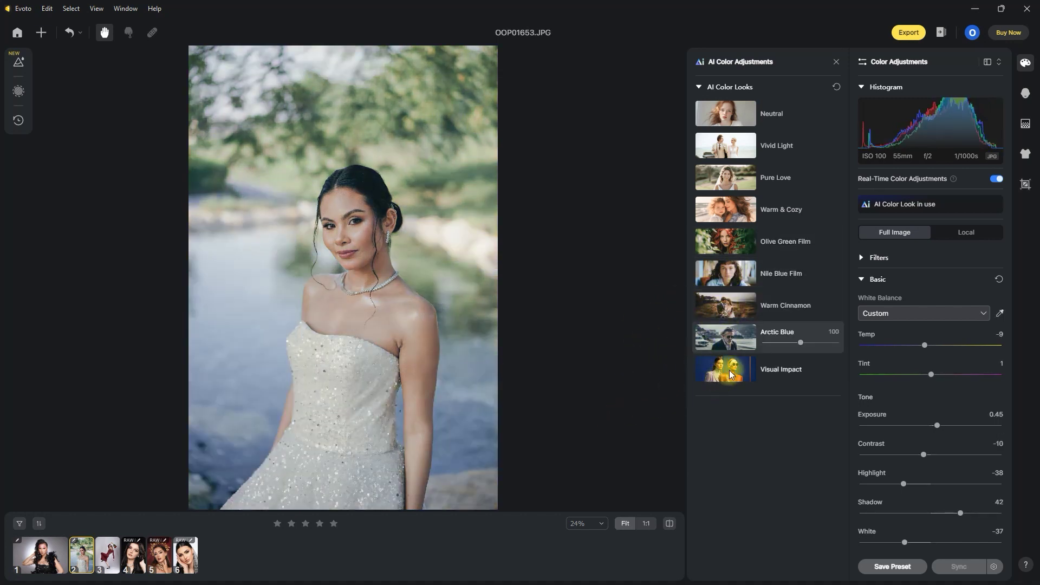
left_click(720, 372)
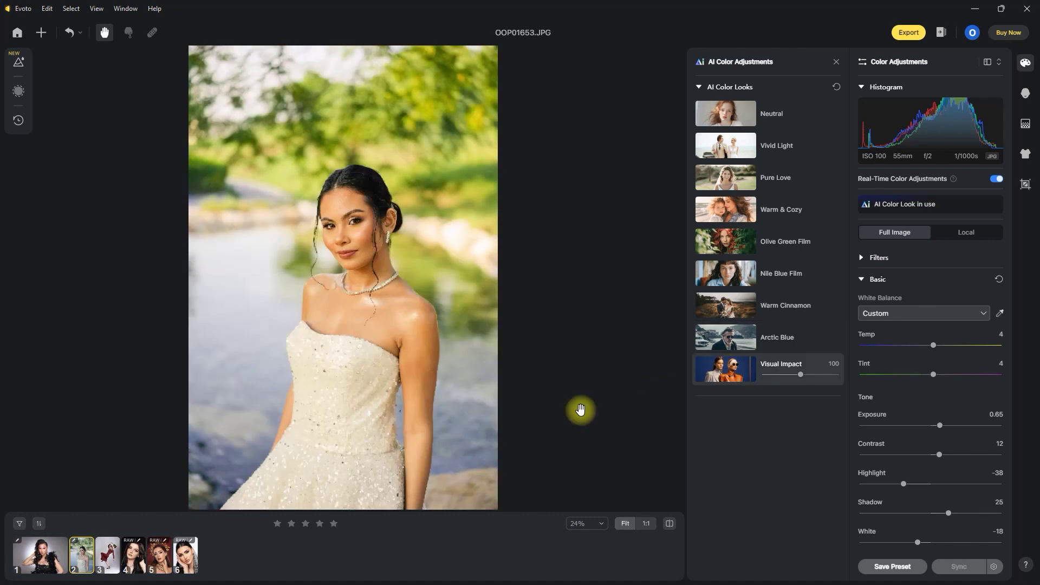
left_click(838, 88)
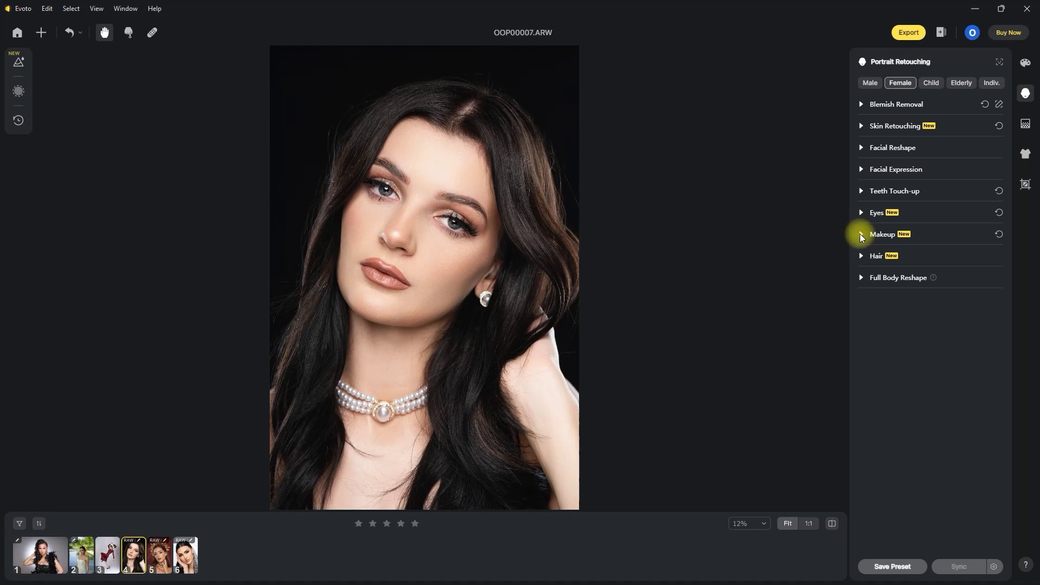
Step: Try makeup contour style 01 at an amount of 100 on OOP00007.ARW and compare the face before and after
left_click(861, 234)
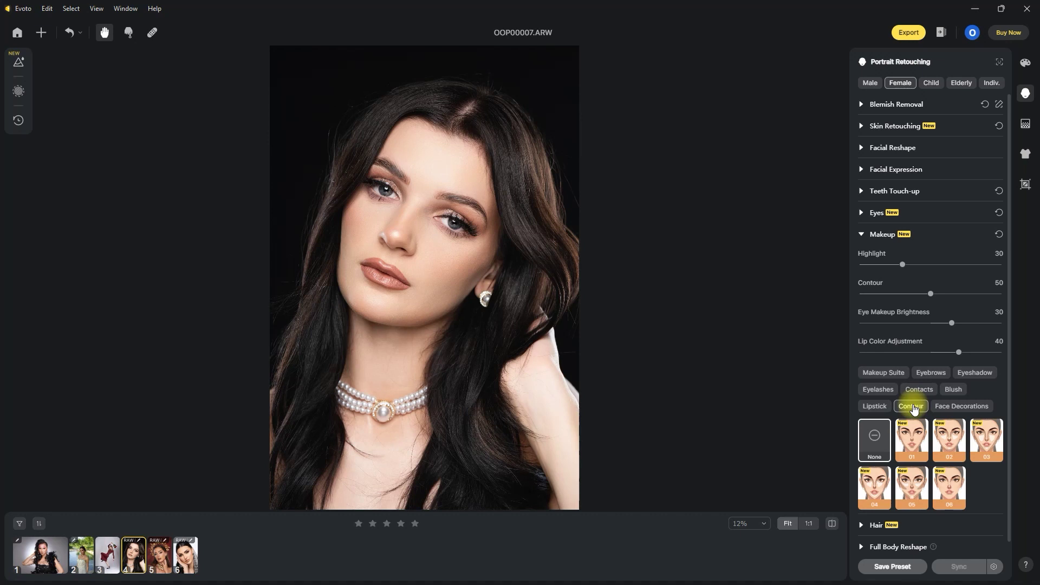
left_click(907, 448)
left_click_drag(937, 524, 1024, 529)
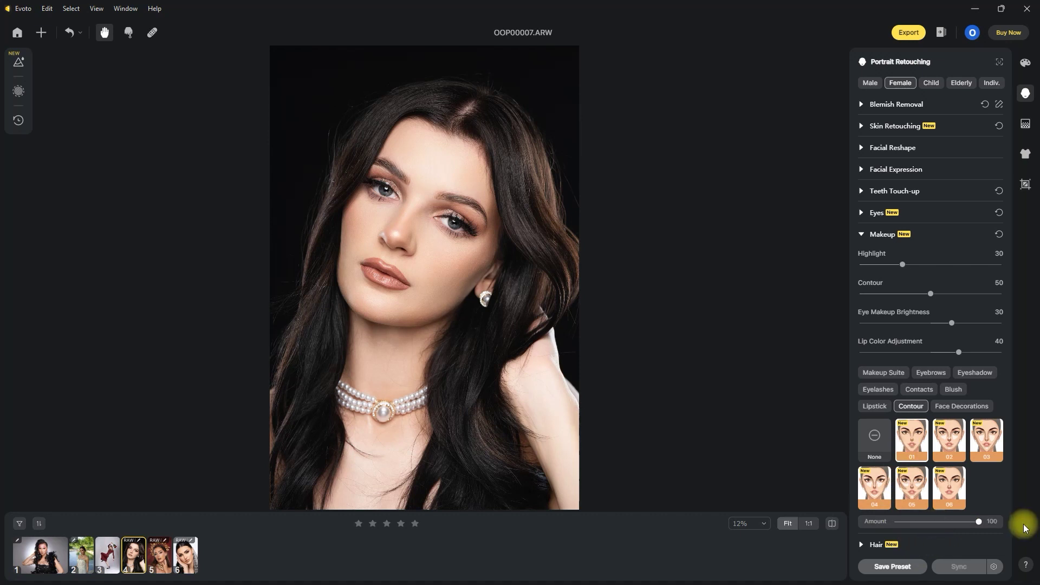
left_click(831, 524)
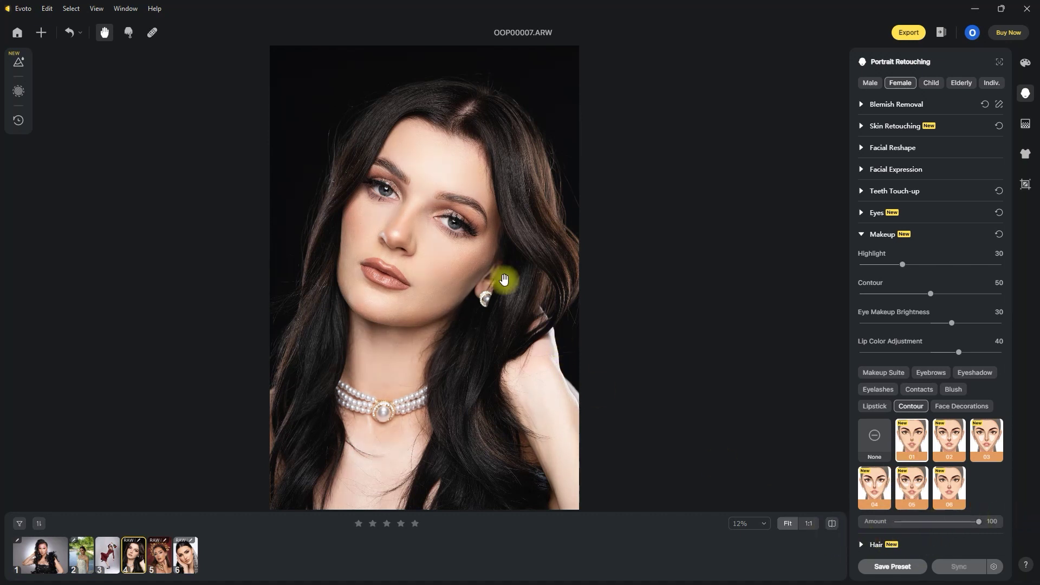
scroll(504, 279, "up", 4)
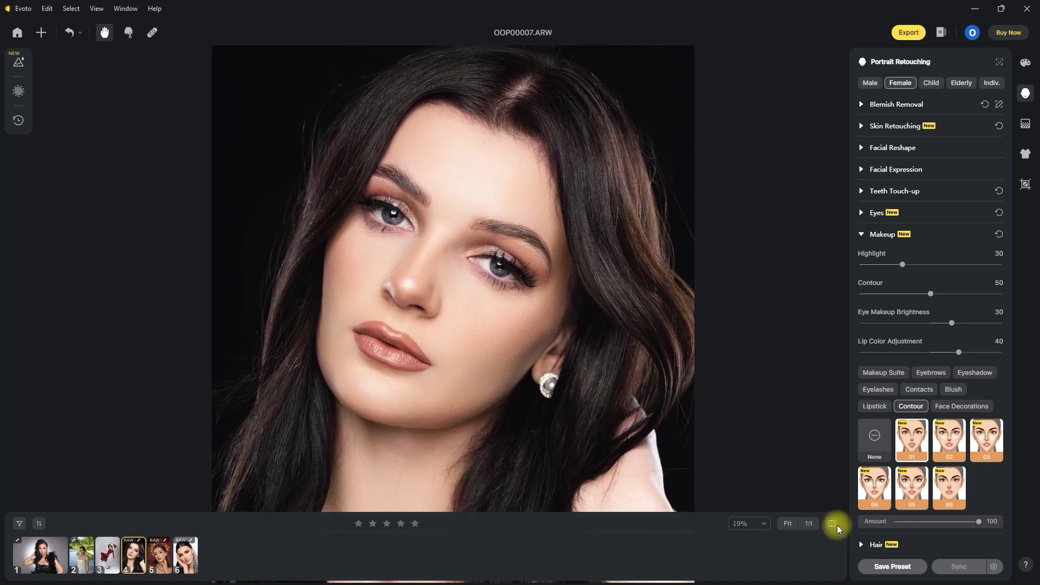
left_click(833, 523)
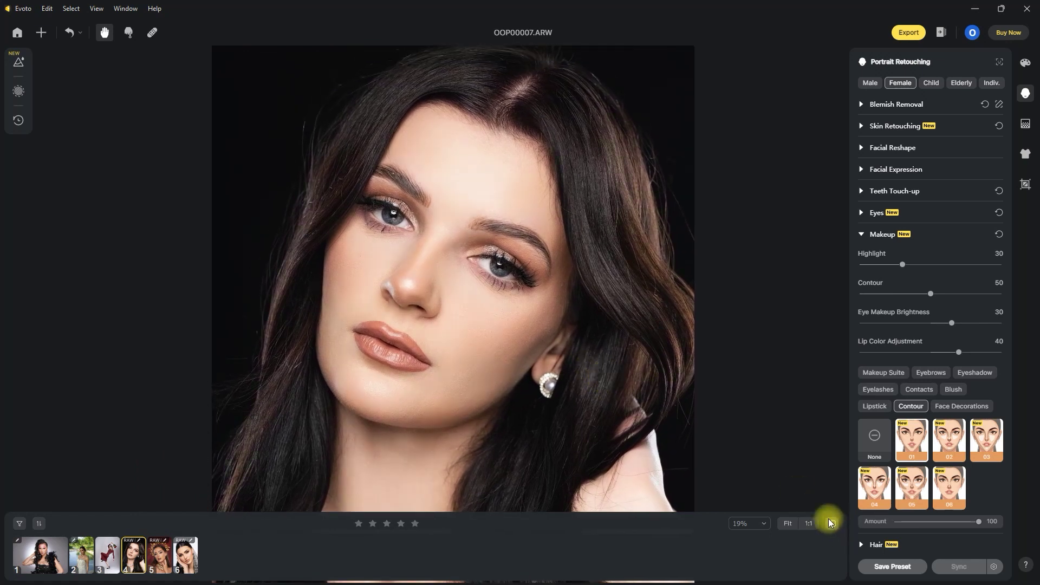
Step: Try contour style 02 at an amount of 98 and compare the face before and after
left_click(958, 443)
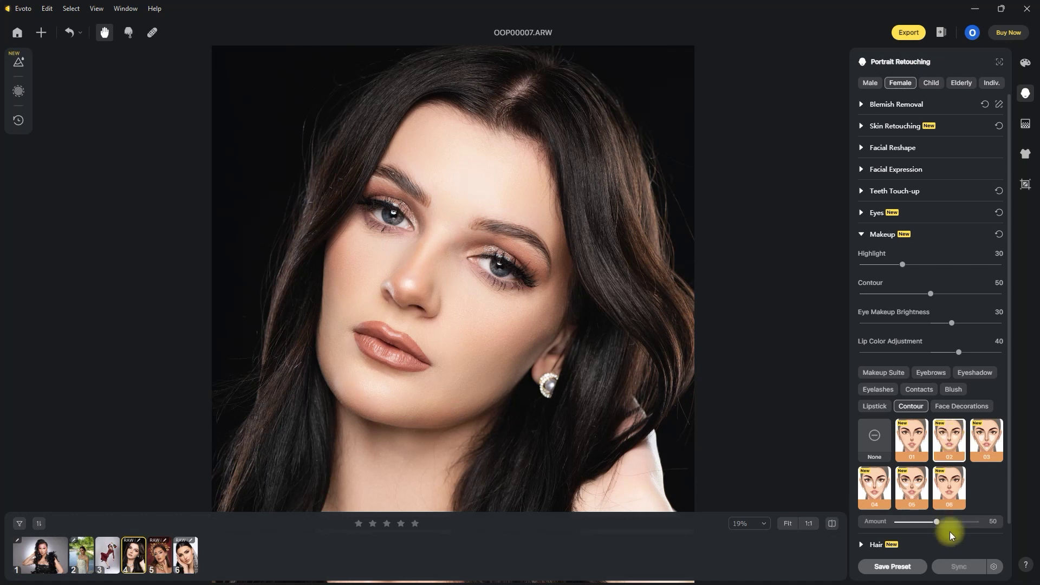
left_click(835, 525)
left_click(836, 525)
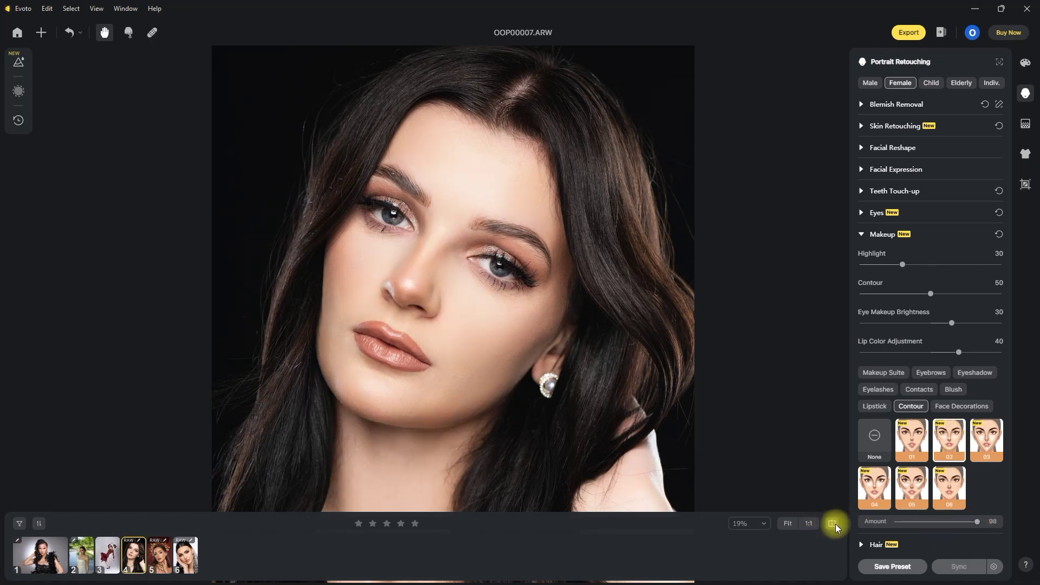
left_click(836, 525)
left_click(834, 524)
Step: Try contour style 03 on the face and compare it before and after
left_click(987, 440)
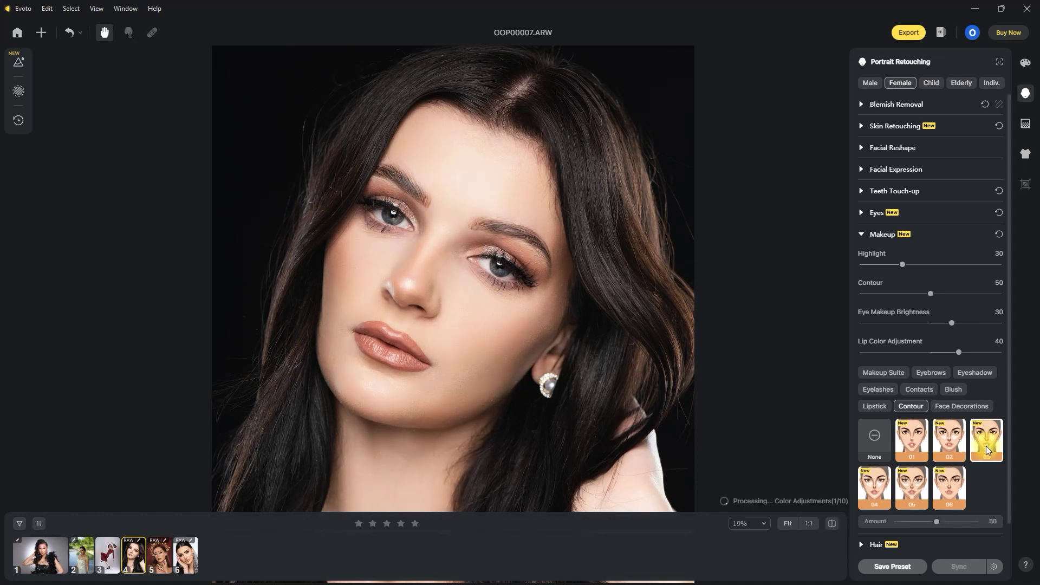
left_click(832, 524)
left_click(830, 525)
left_click(831, 525)
left_click(831, 525)
Step: Try contour style 04 at an amount of 100 and compare the face before and after
left_click(866, 486)
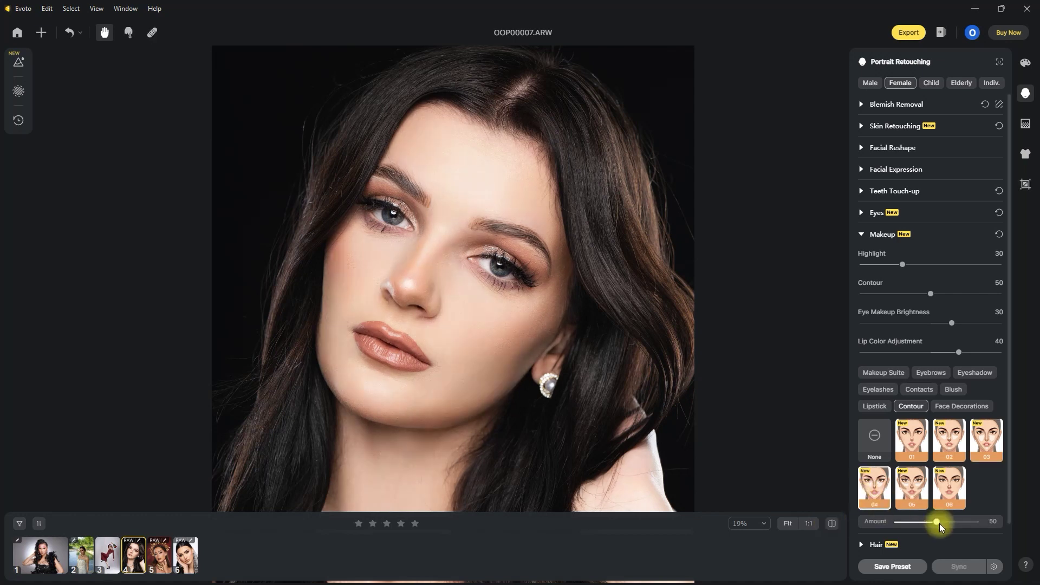
left_click(833, 524)
left_click(833, 524)
left_click(833, 524)
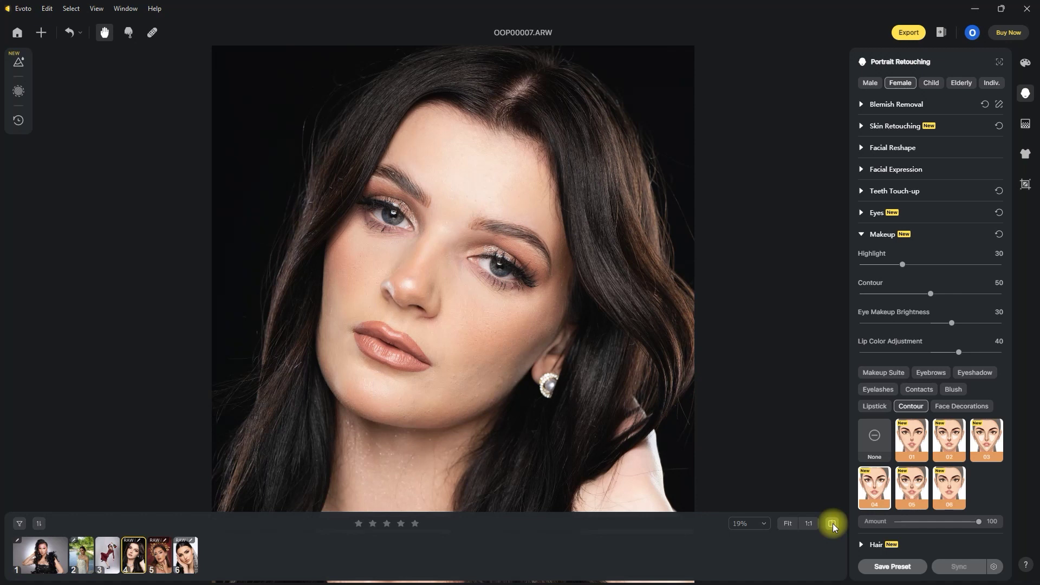
left_click(834, 524)
Step: Try contour style 05 at an amount of 100 and compare the face before and after
left_click(912, 488)
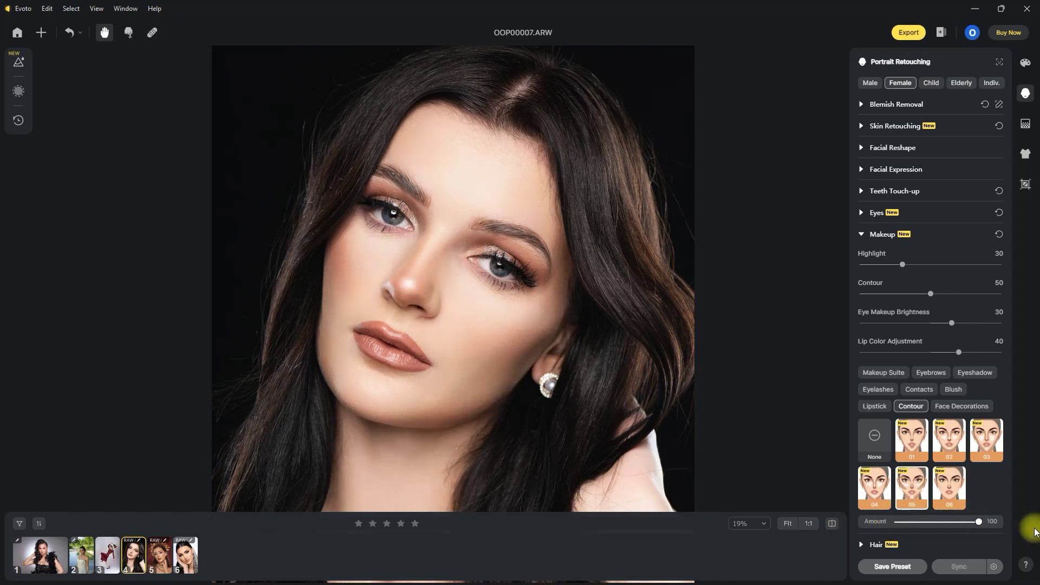
left_click(833, 524)
left_click(833, 524)
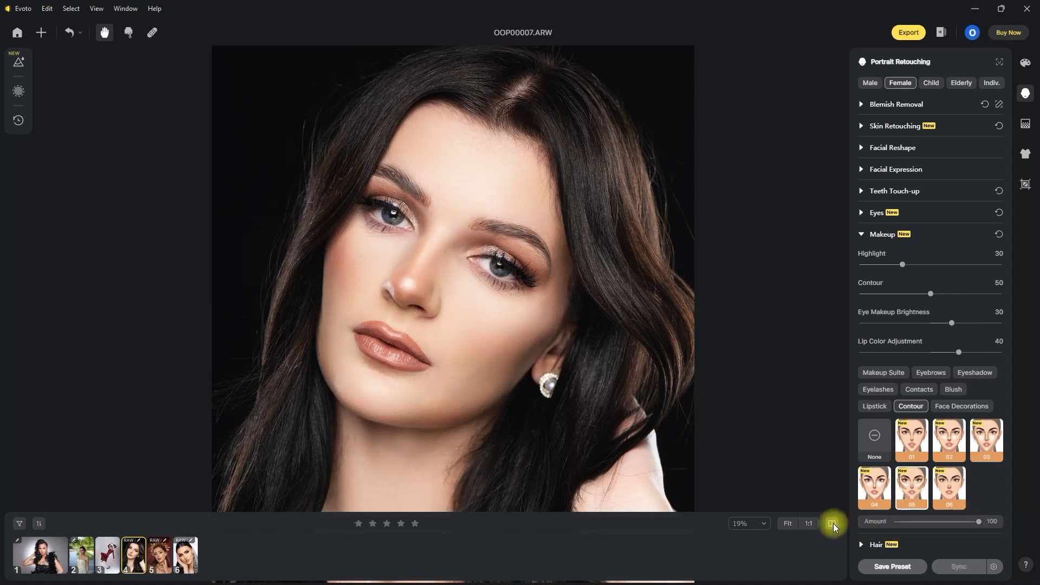
left_click(834, 524)
left_click(833, 524)
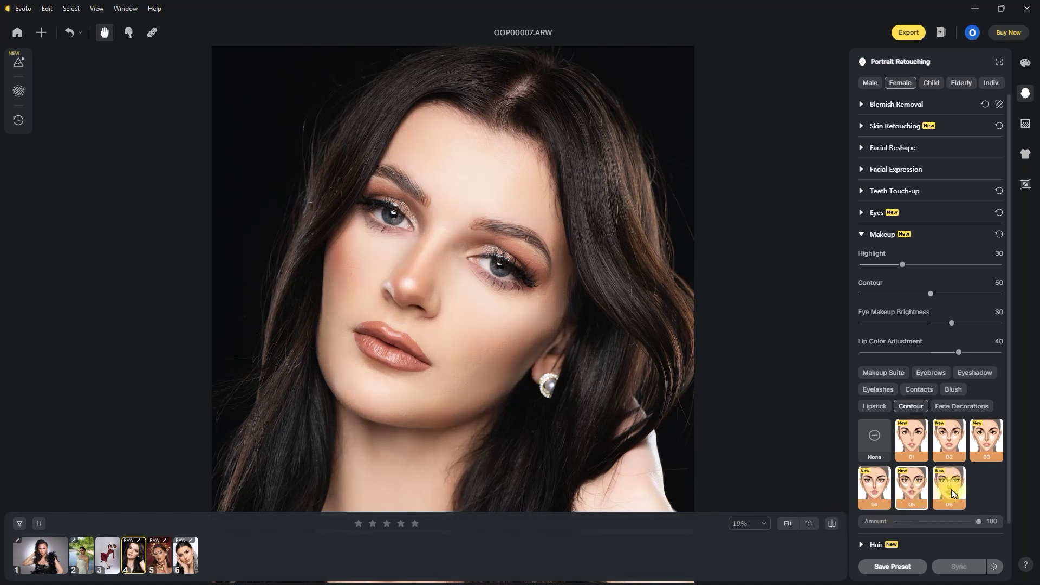
Step: Apply contour style 06 at an amount of 100 and compare the face before and after
left_click(950, 487)
left_click(937, 522)
double_click(933, 522)
left_click(834, 524)
left_click(833, 523)
left_click(833, 523)
left_click(833, 524)
left_click(833, 524)
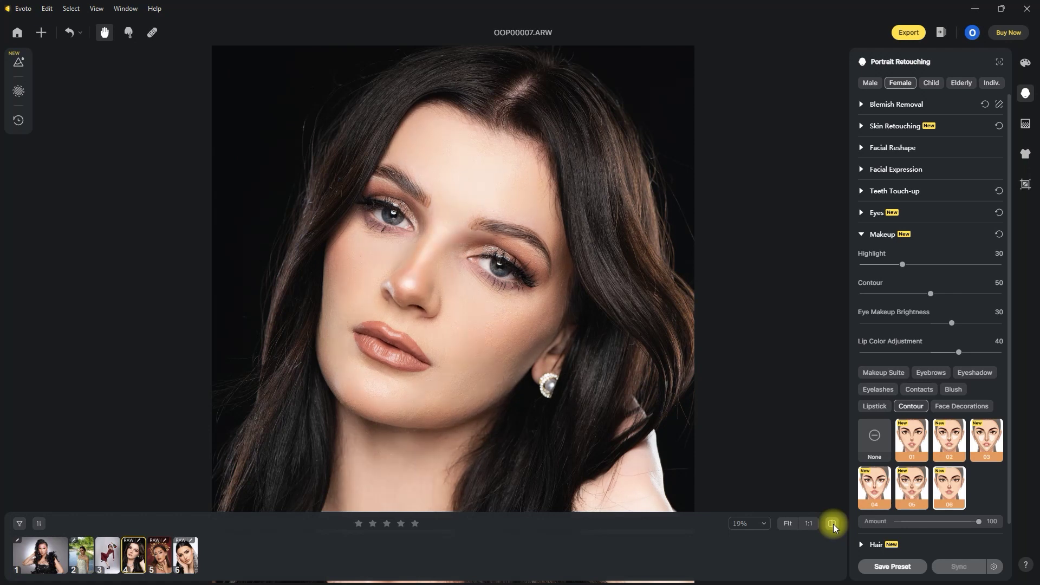
Step: Lower the amount of contour style 06 to 50 and compare the portrait before and after, close up and in full
left_click_drag(977, 522, 937, 522)
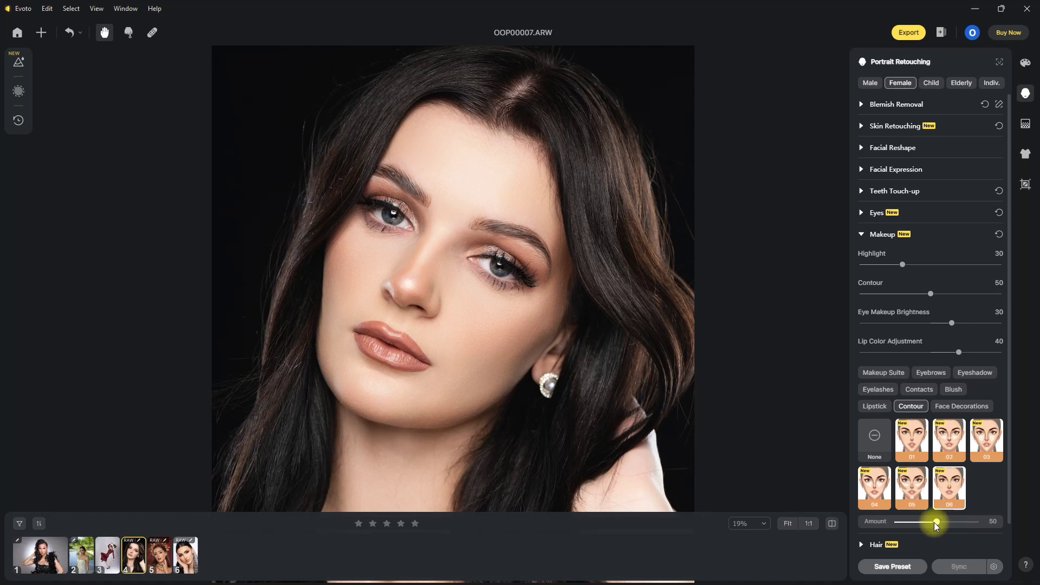
left_click(834, 524)
left_click(833, 524)
left_click(835, 523)
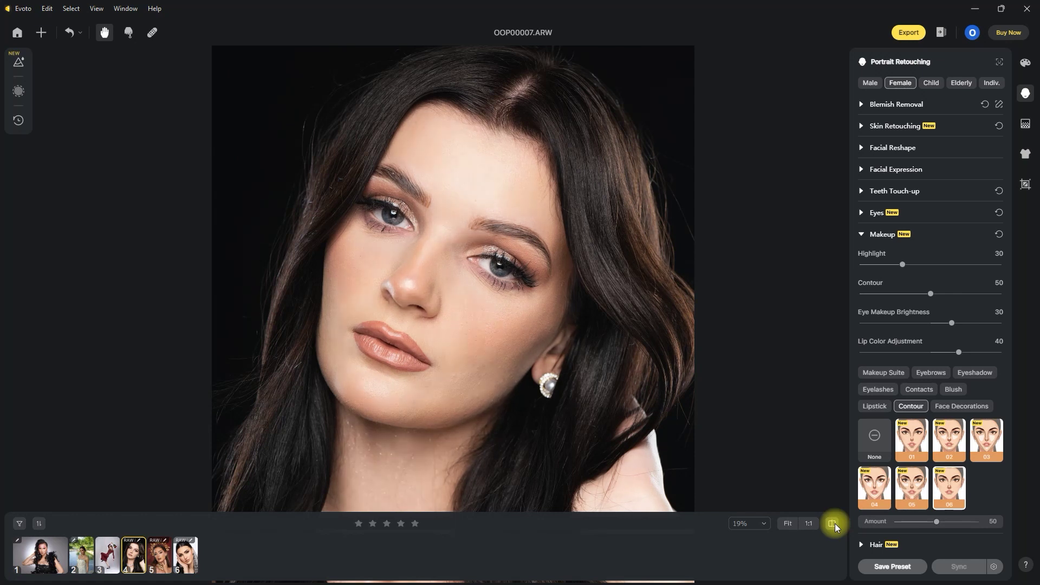
left_click(787, 523)
left_click(835, 525)
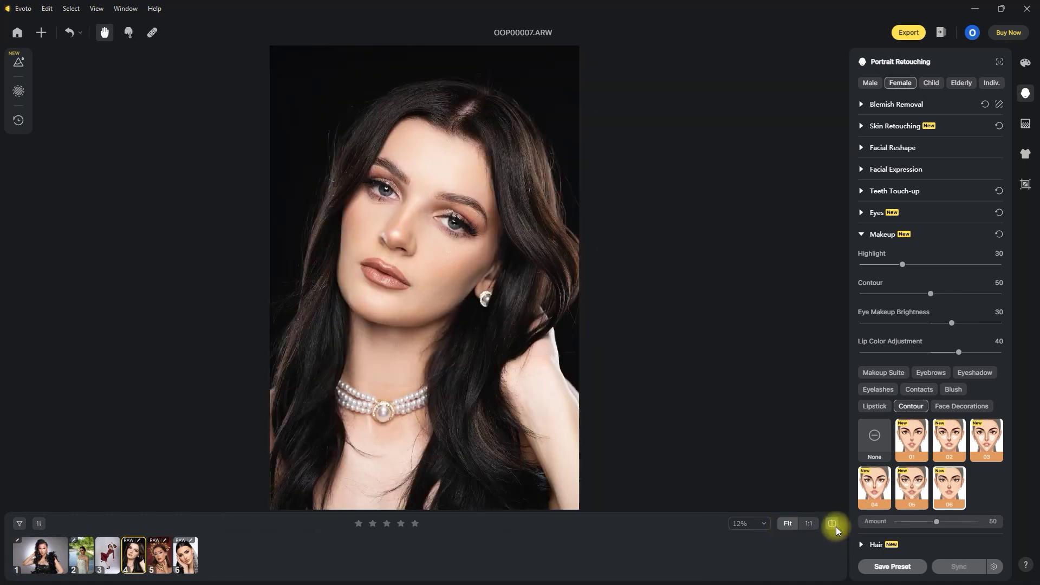
Step: Set Gentle Smile to 100 in the Facial Expression settings and compare the face before and after
left_click(861, 234)
left_click(861, 169)
left_click_drag(860, 199, 1029, 200)
left_click(831, 523)
scroll(488, 248, "up", 3)
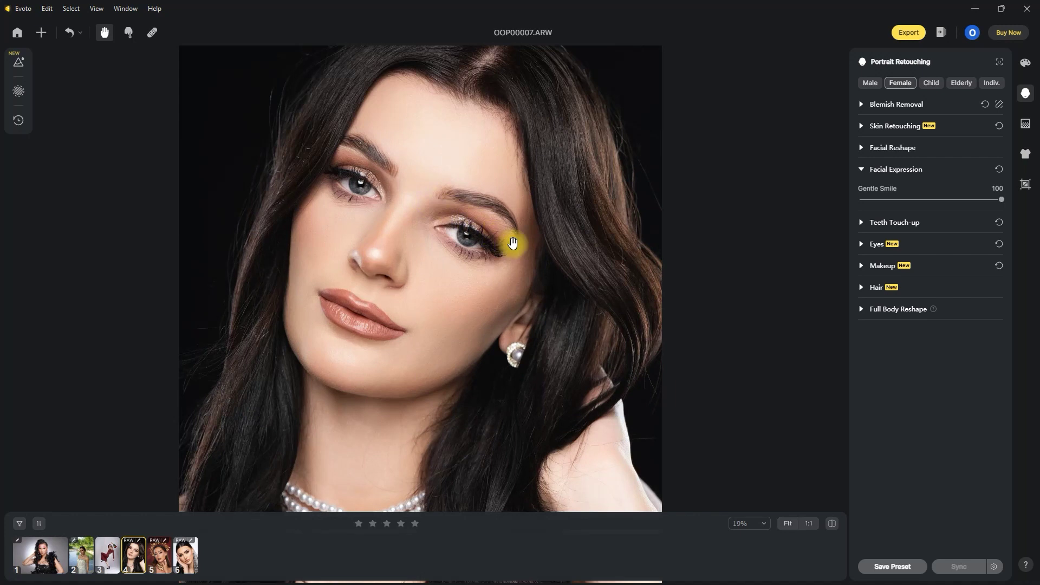
left_click(834, 524)
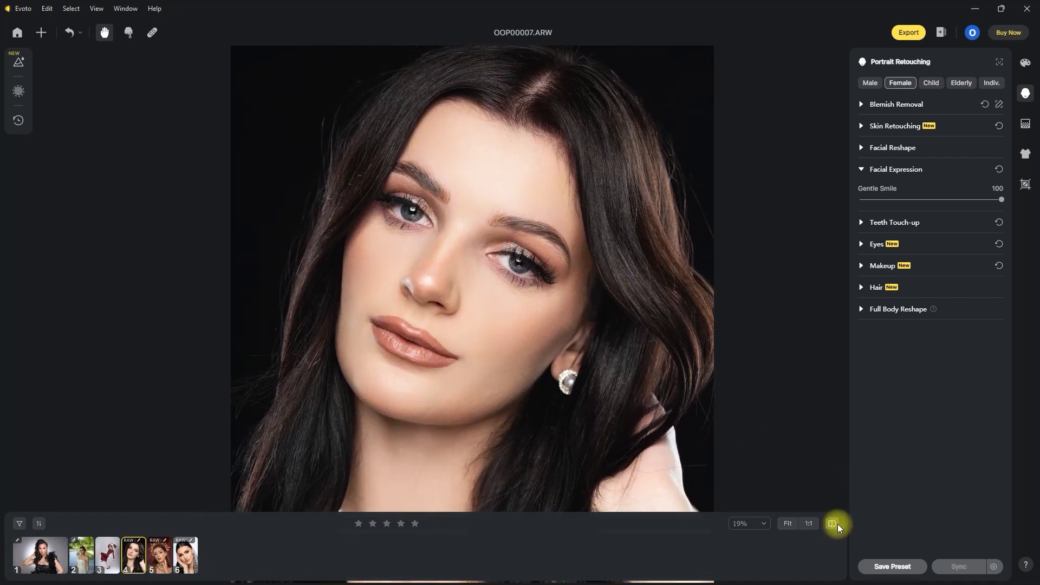
Step: Return Gentle Smile to 0 and collapse the Facial Expression settings
left_click_drag(1001, 199, 860, 199)
left_click(832, 524)
left_click(861, 170)
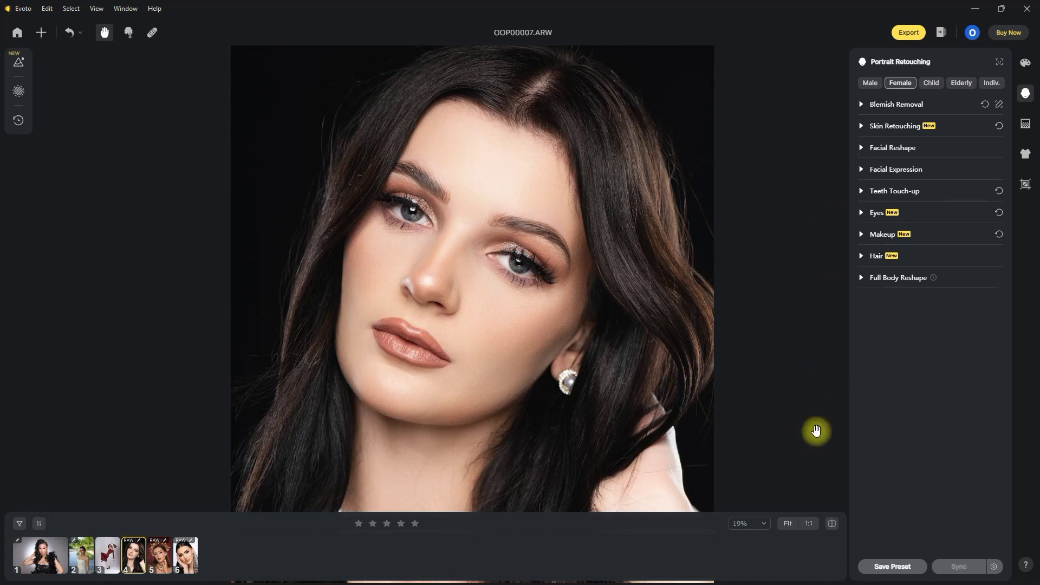
Step: Open the Face Decorations in the Makeup settings, try freckle styles 01 and 02, and compare the face before and after
left_click(788, 524)
left_click(862, 234)
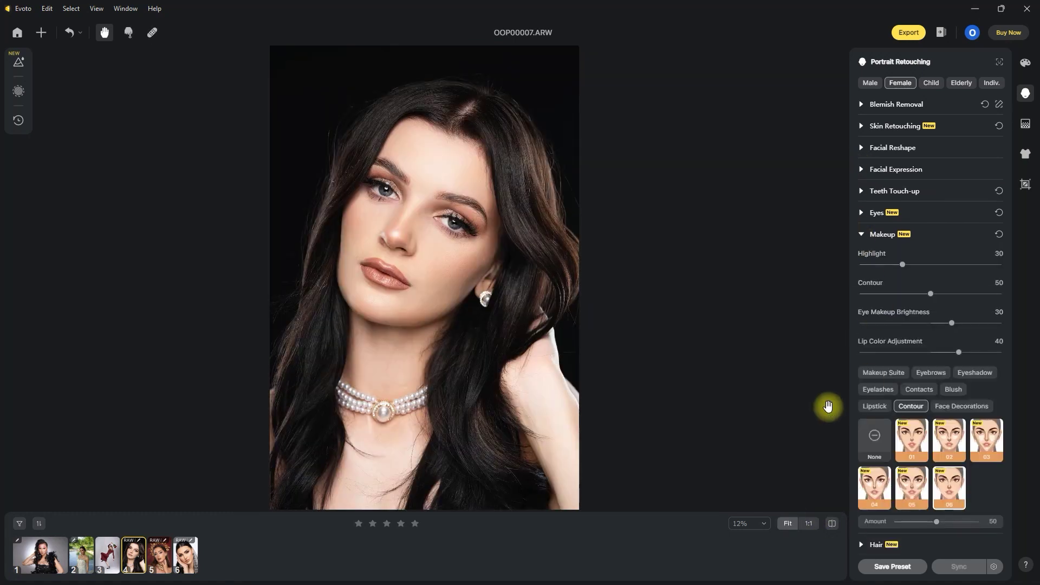
left_click(982, 406)
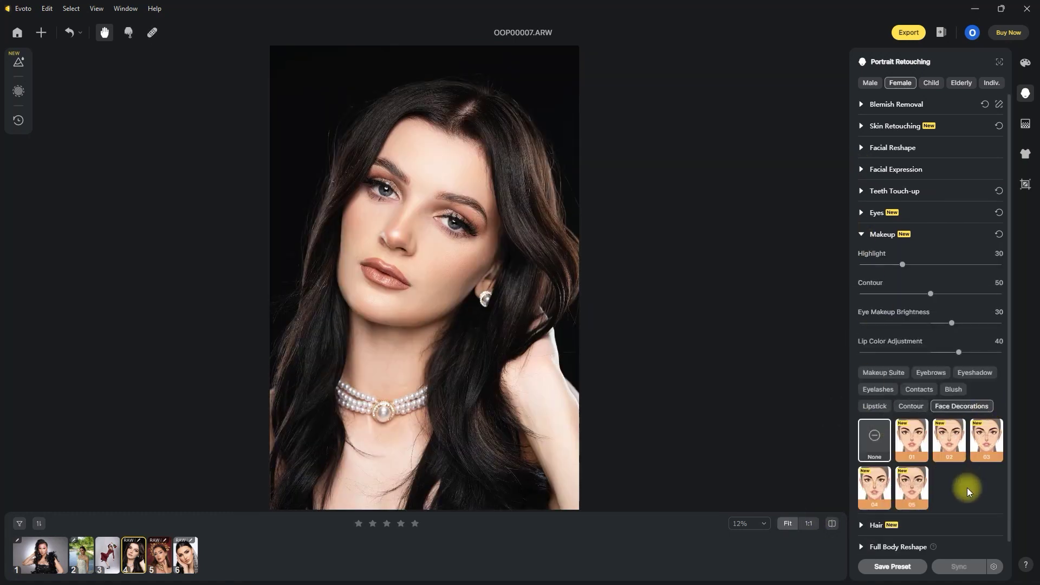
left_click(913, 447)
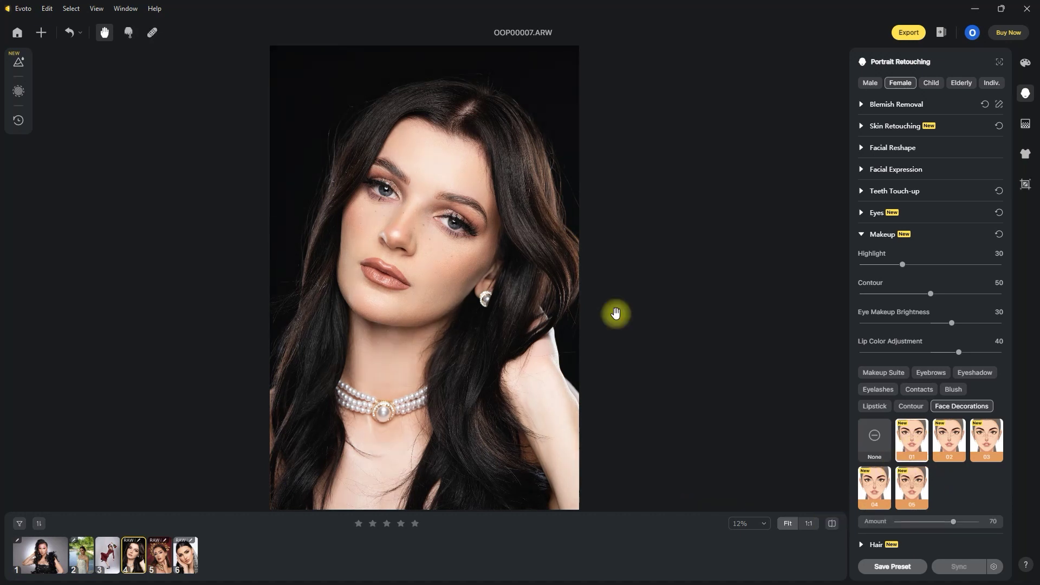
scroll(456, 213, "up", 2)
scroll(495, 244, "up", 2)
left_click(832, 524)
left_click(833, 524)
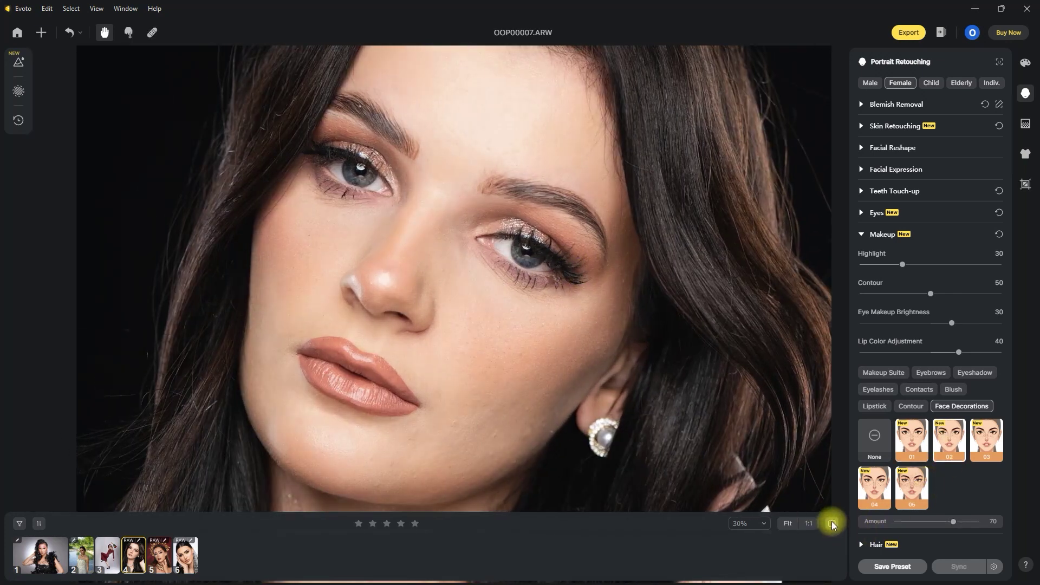
Step: Try face decoration styles 03 and 04, settle on style 05, and compare the portrait before and after, close up and in full
left_click(986, 440)
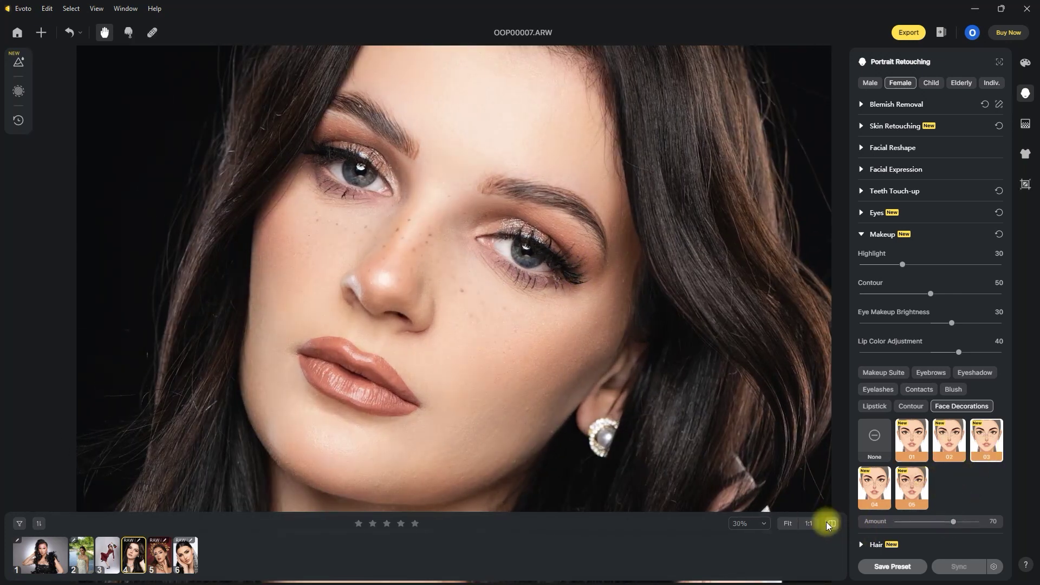
left_click(875, 490)
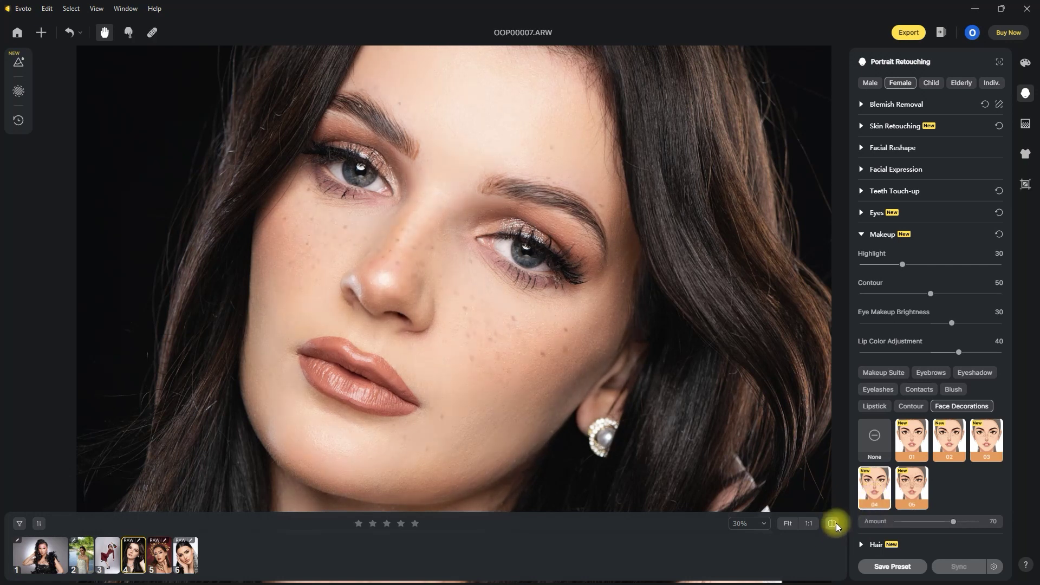
left_click(916, 491)
left_click(833, 524)
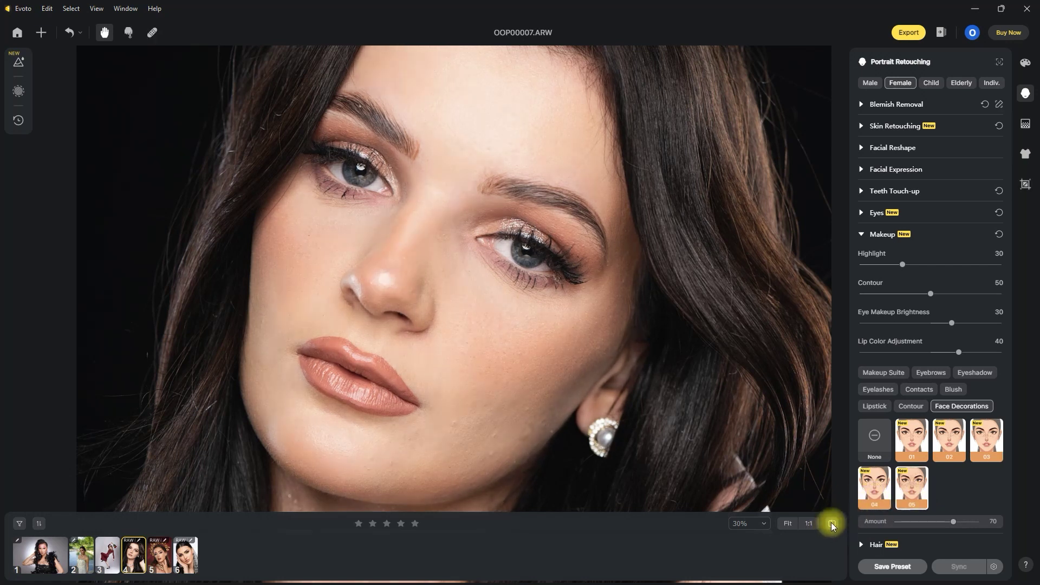
left_click(833, 524)
left_click(833, 524)
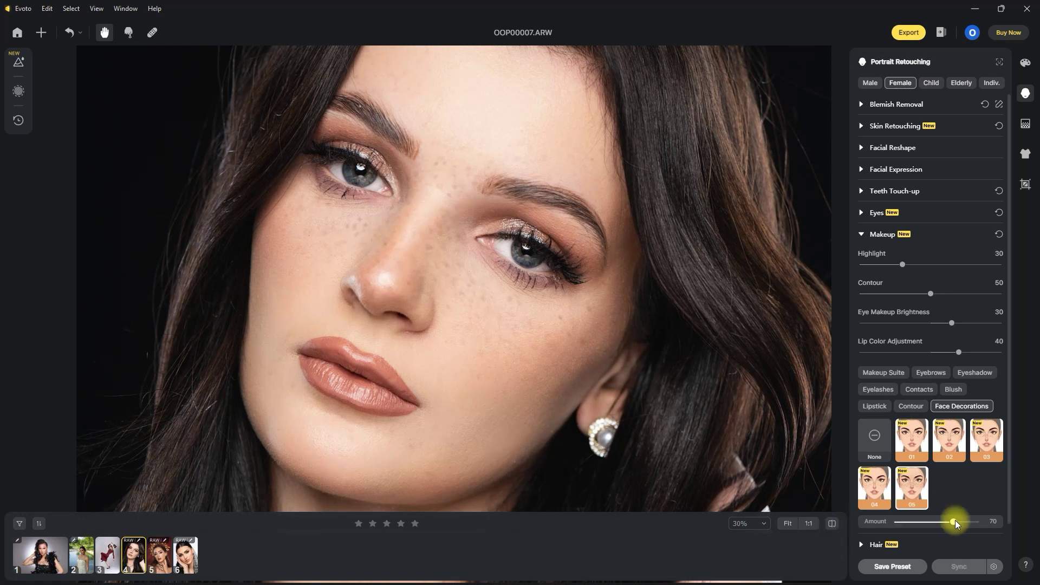
left_click(788, 524)
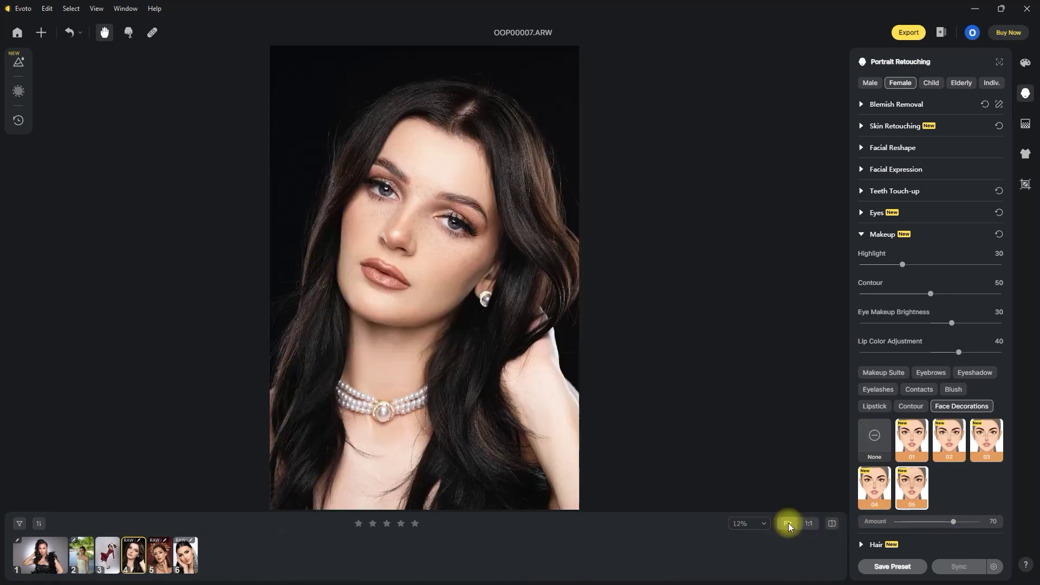